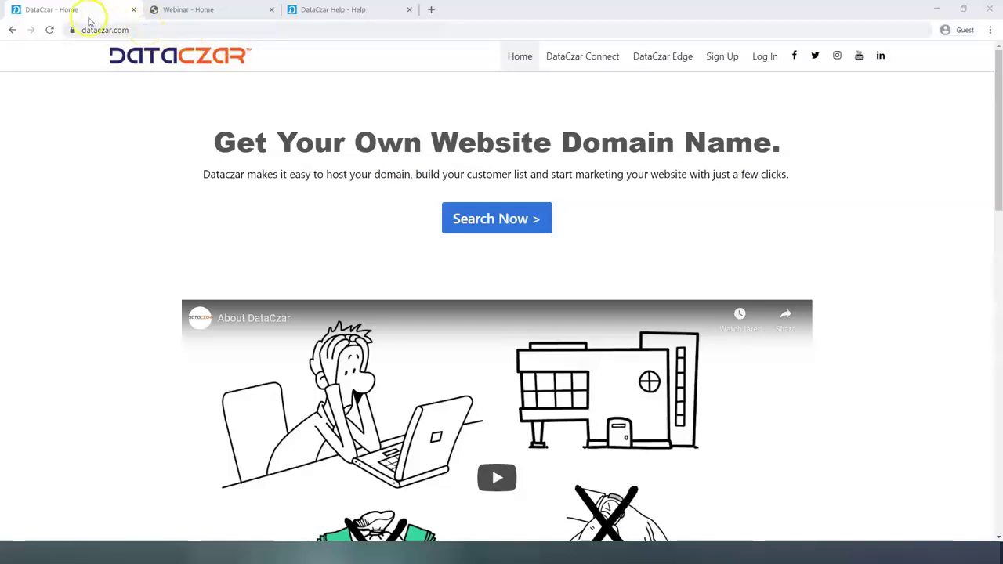
Log in to DataCzar Connect from dataczar.com with the account e-mail and password
left_click(125, 30)
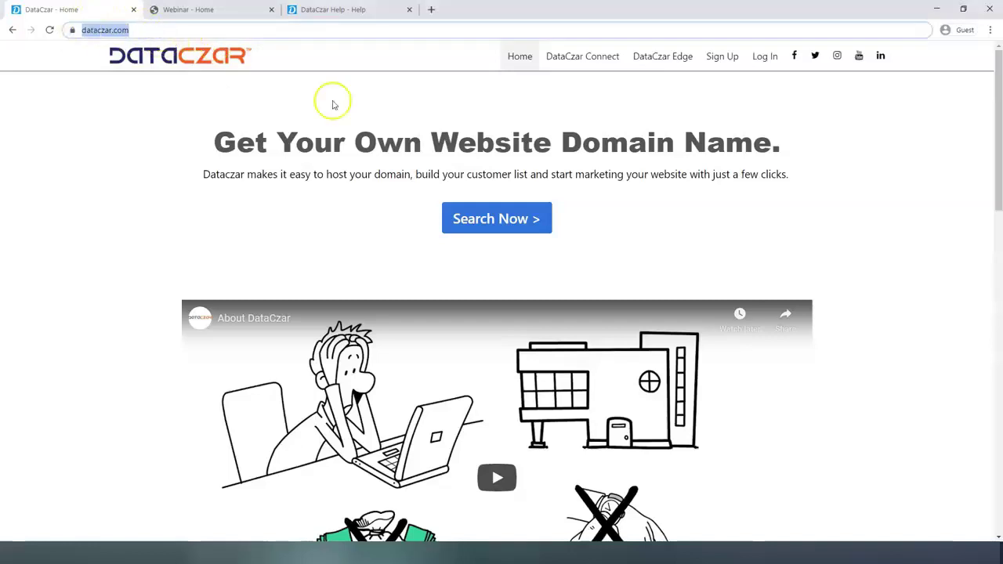
left_click(765, 56)
left_click(493, 150)
key("ctrl+v")
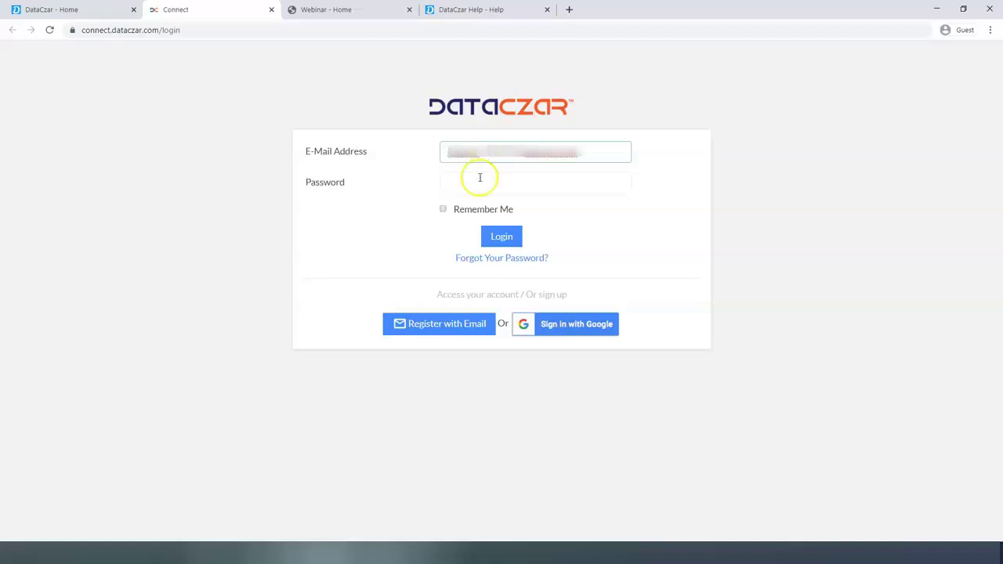
left_click(464, 181)
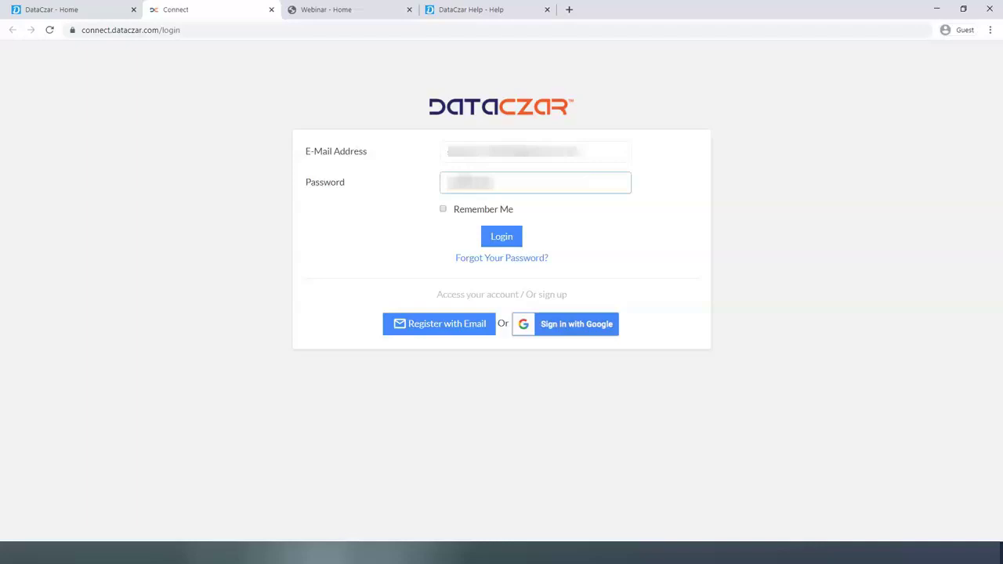
key("Return")
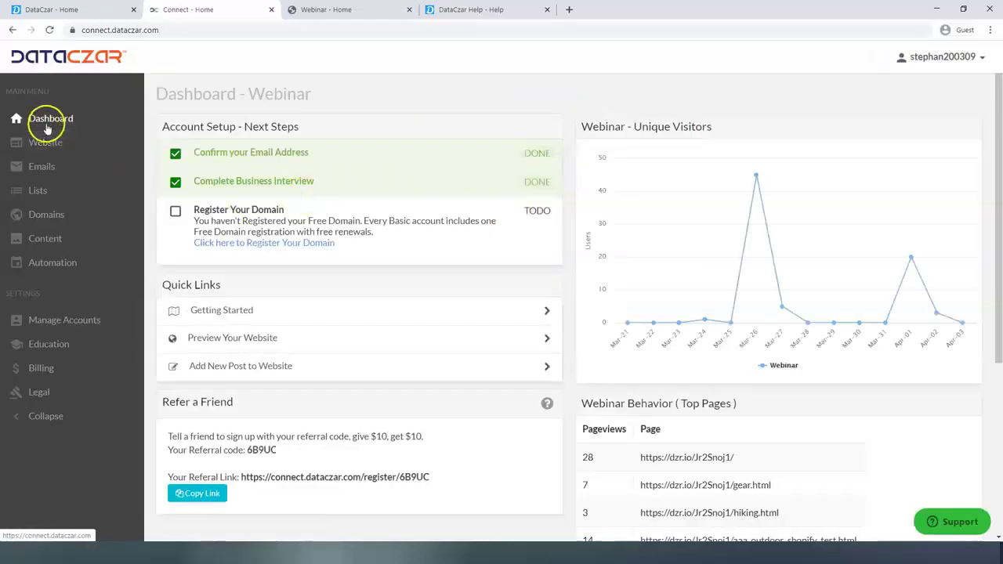
Close the DataCzar home tab and browse the Webinar website's Pages list
left_click(133, 9)
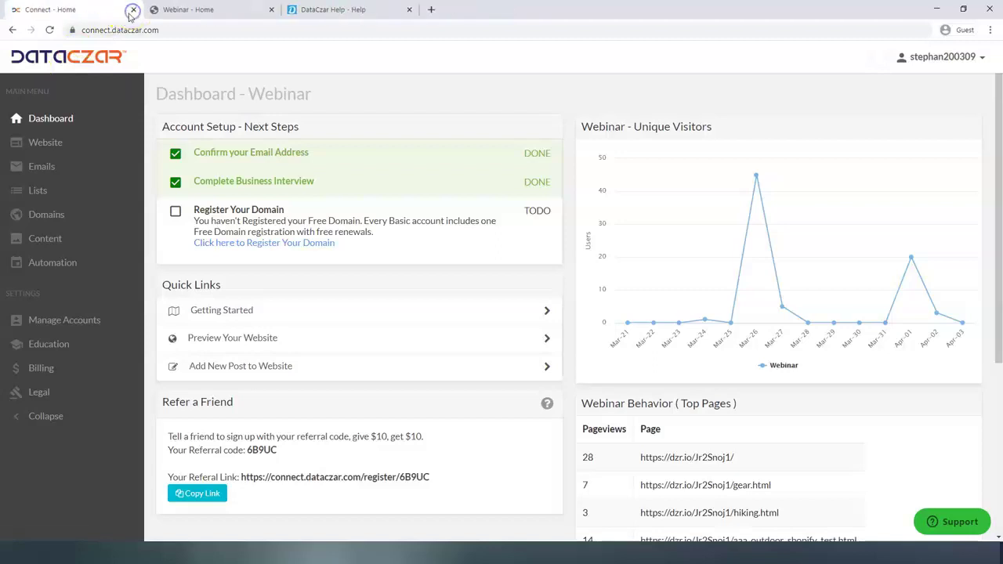
left_click(58, 144)
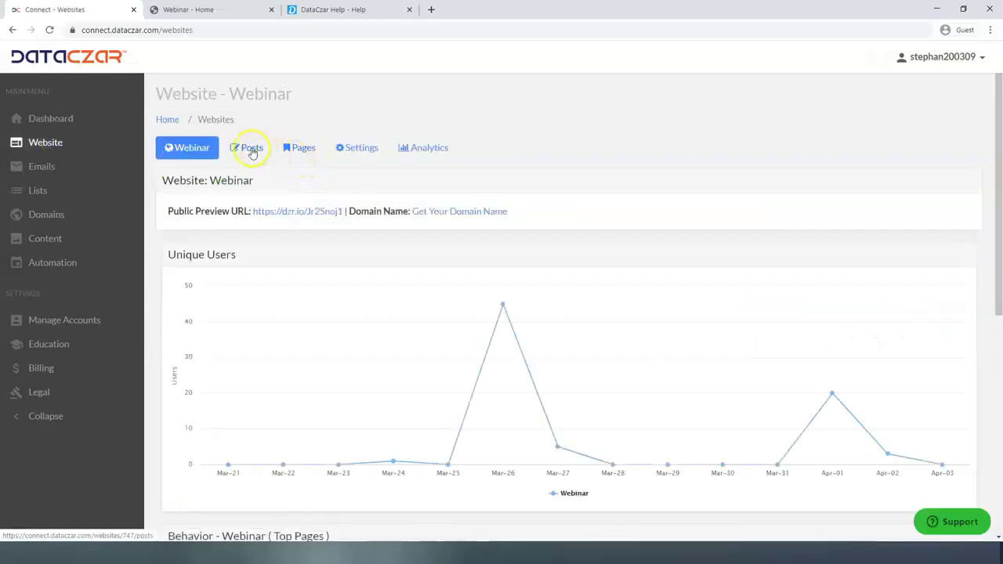
left_click(304, 149)
left_click(481, 309)
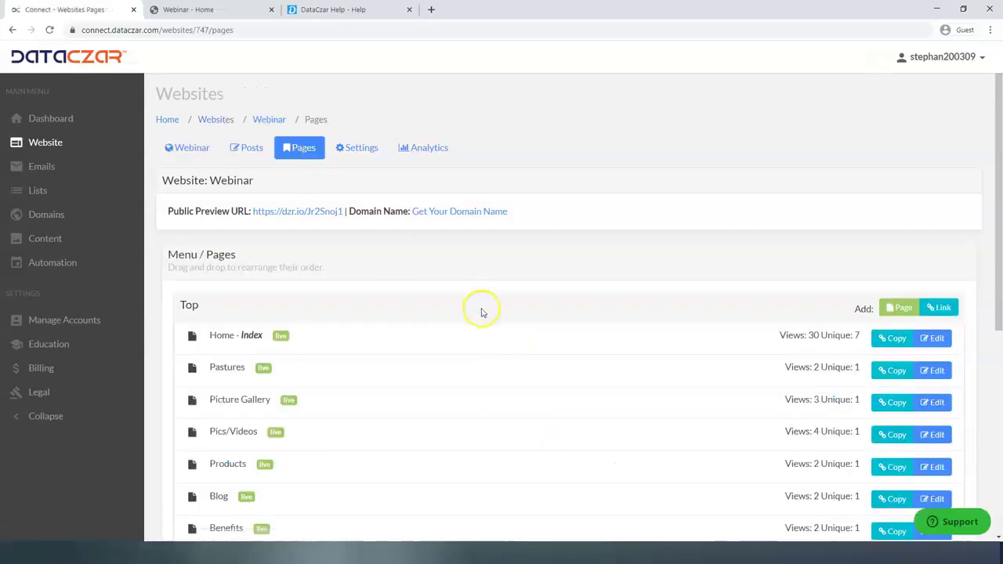
scroll(788, 321, "down", 3)
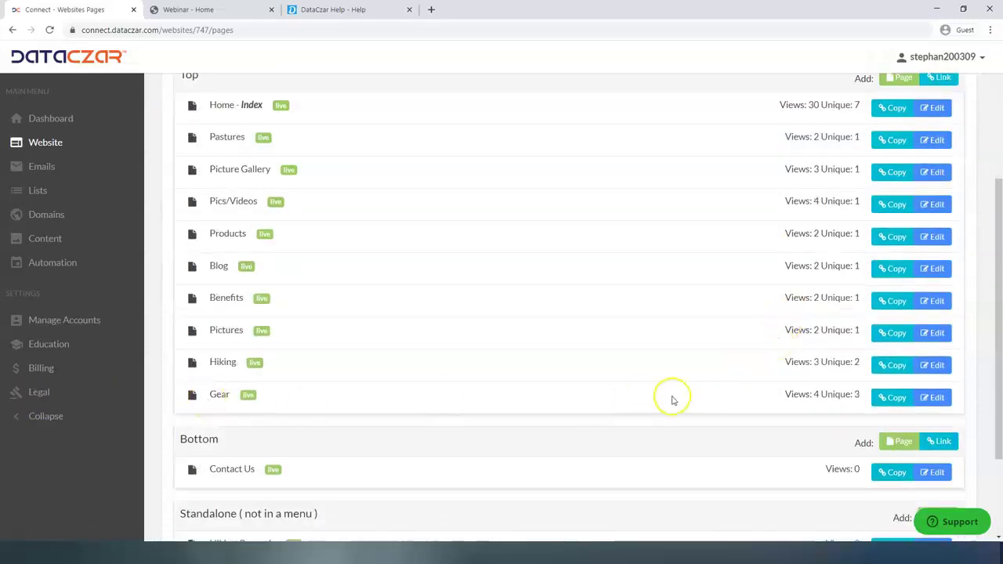
scroll(595, 312, "up", 1)
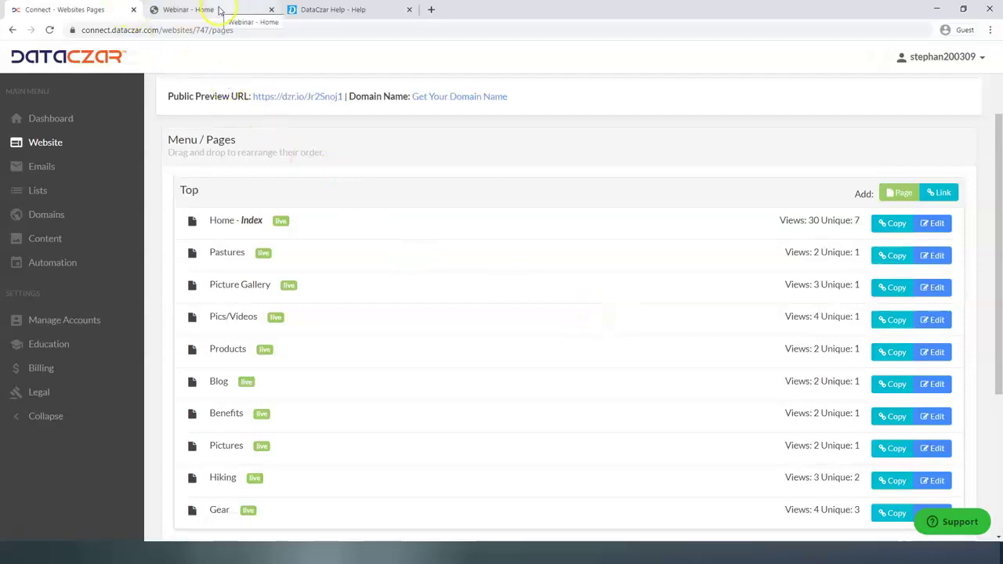
Load the live Gear page in the Webinar tab, then return to the Connect tab
left_click(220, 11)
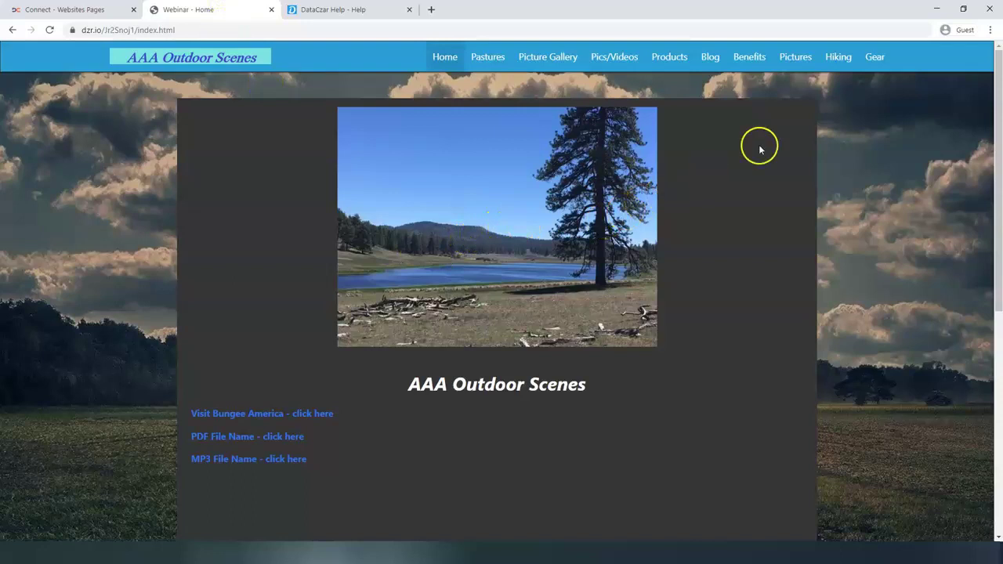
left_click(881, 62)
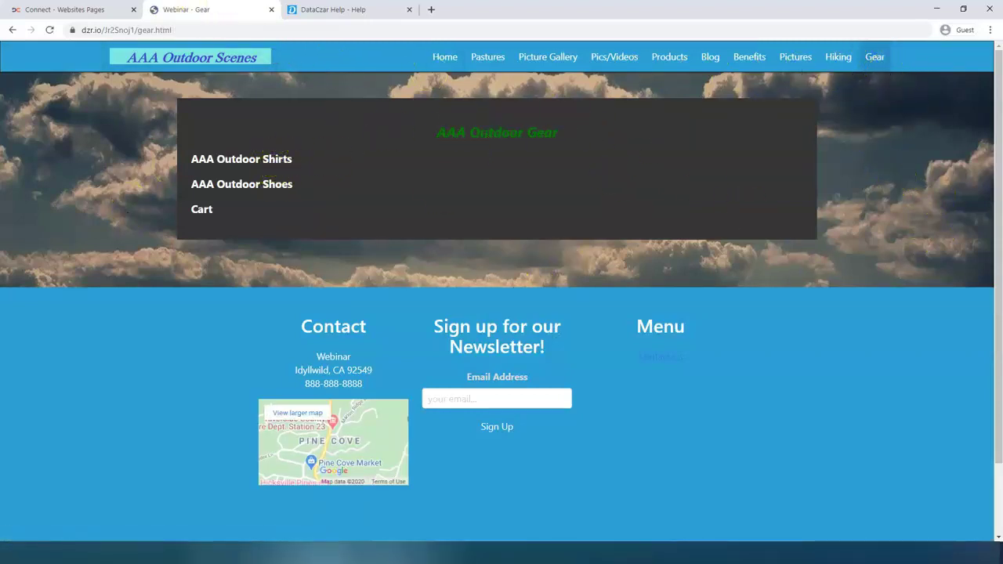
left_click(85, 10)
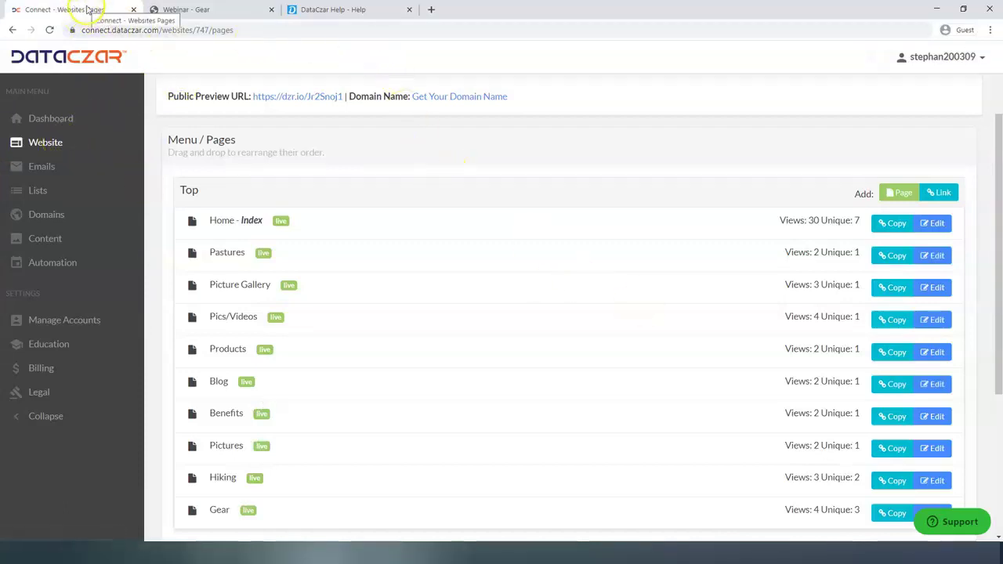
Follow the selling-products help article's link to PayPal's Make a PayPal Button page
left_click(336, 11)
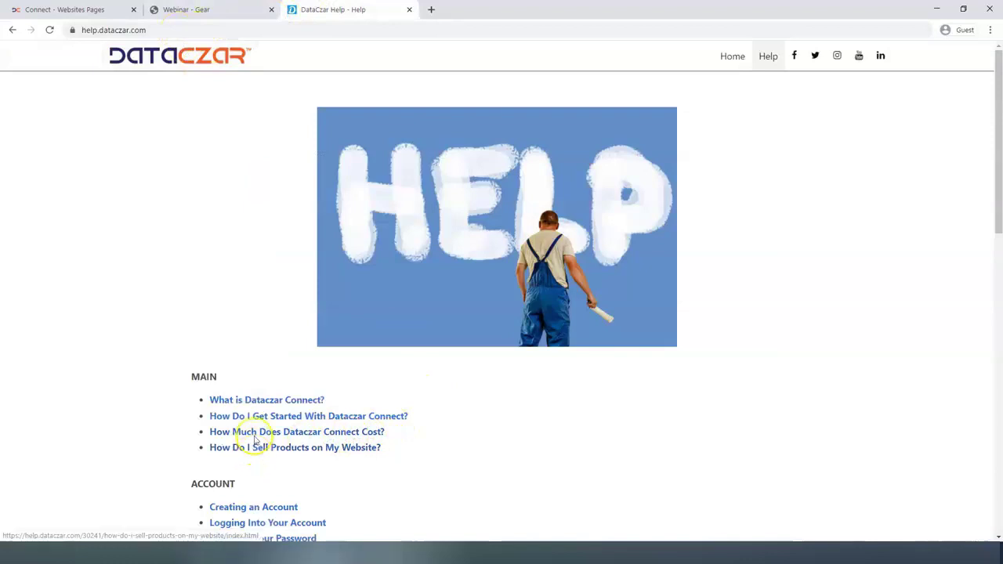
left_click(345, 448)
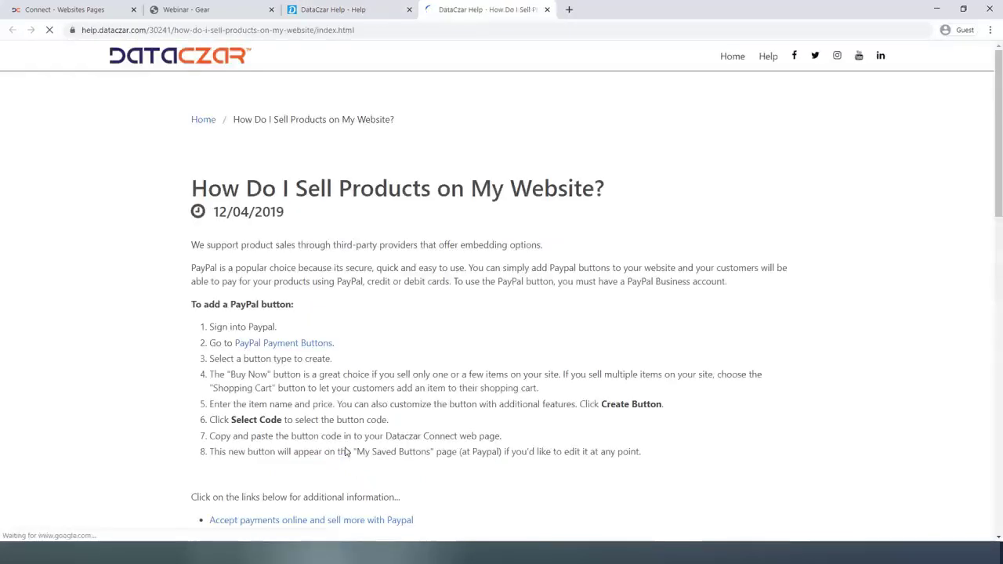
left_click(284, 344)
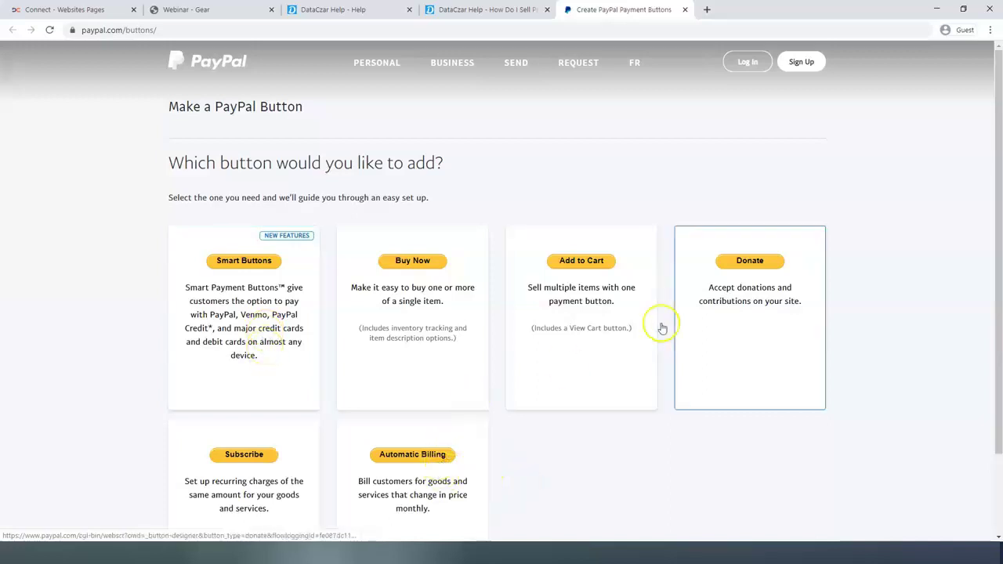
Review PayPal's Add to Cart button form, then close the PayPal and article tabs
left_click(591, 265)
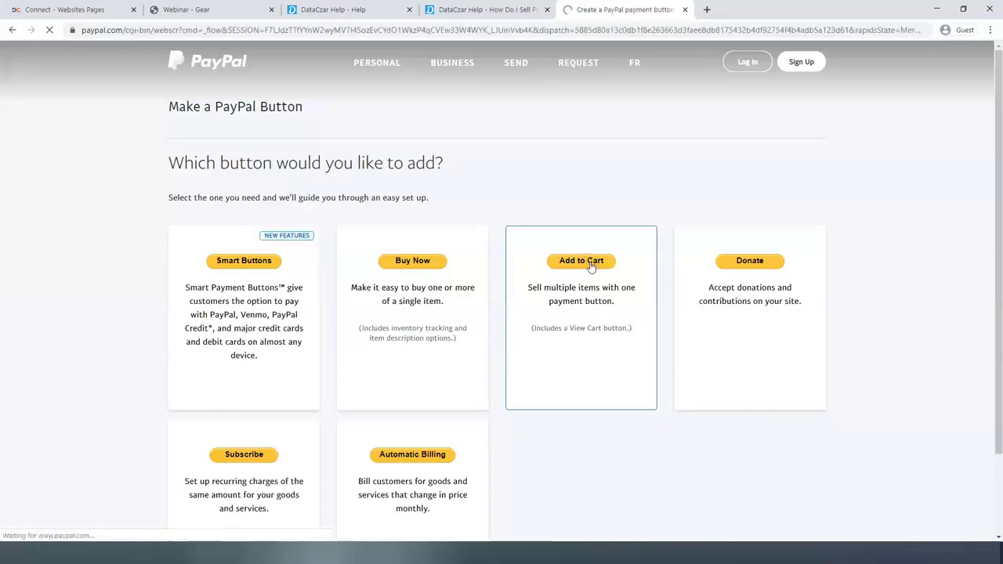
scroll(369, 285, "down", 4)
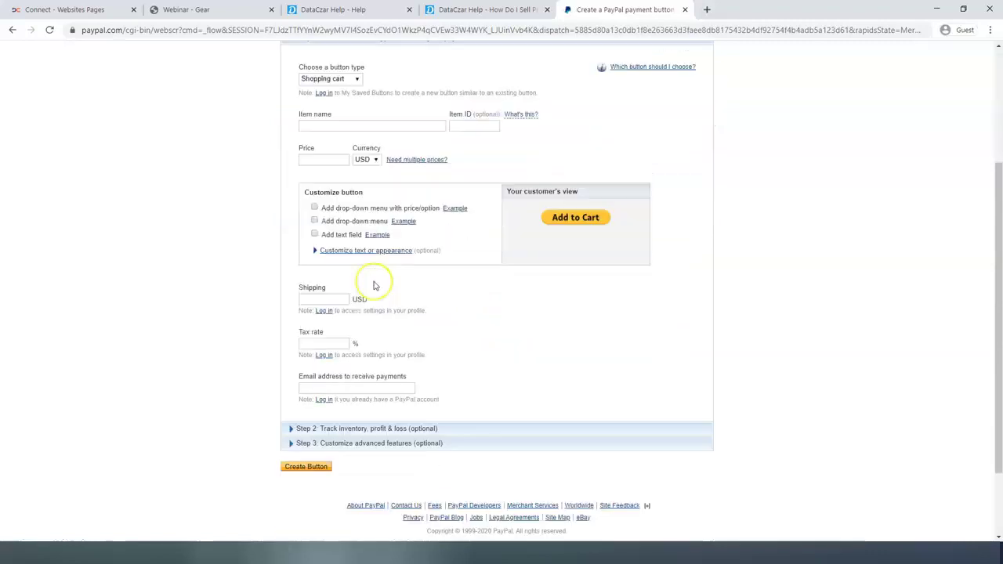
scroll(376, 285, "up", 4)
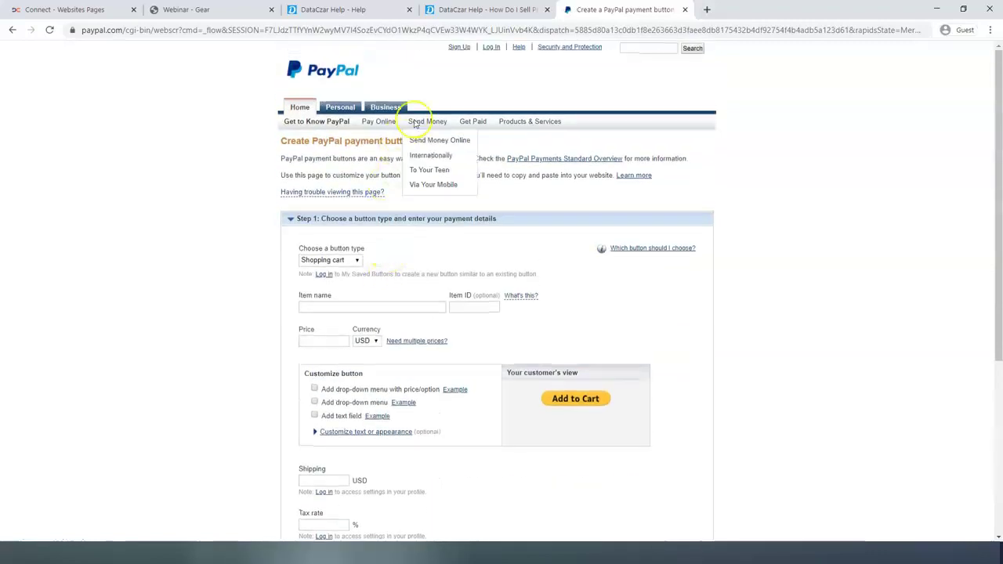
left_click(685, 10)
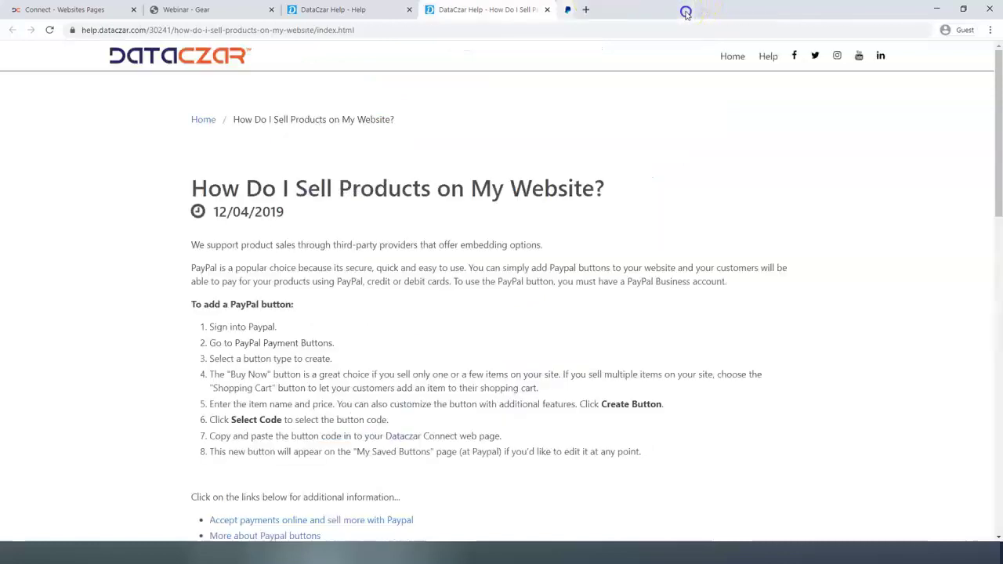
left_click(548, 9)
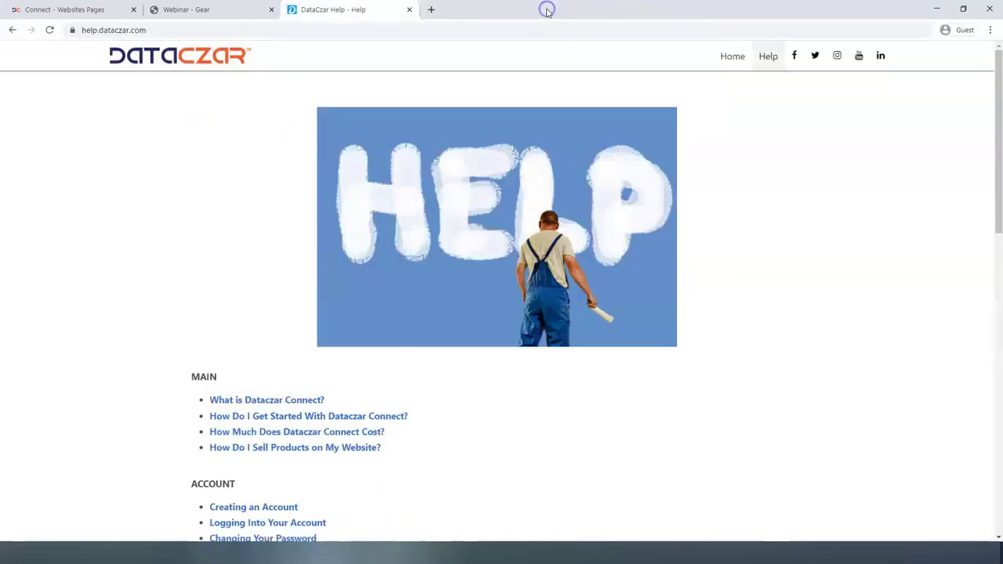
Close the help tab and show DataCzar Connect full screen
left_click(409, 10)
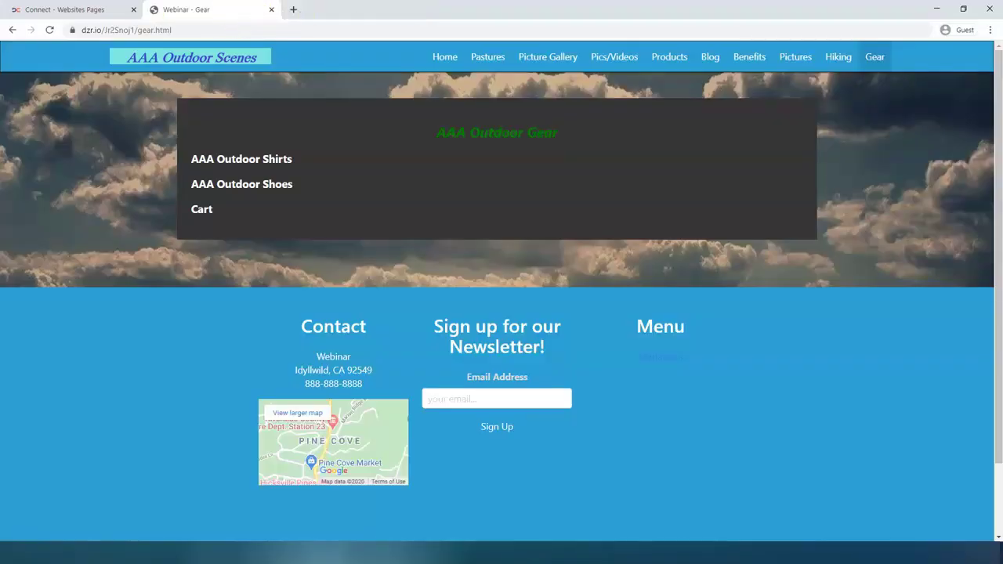
left_click(93, 12)
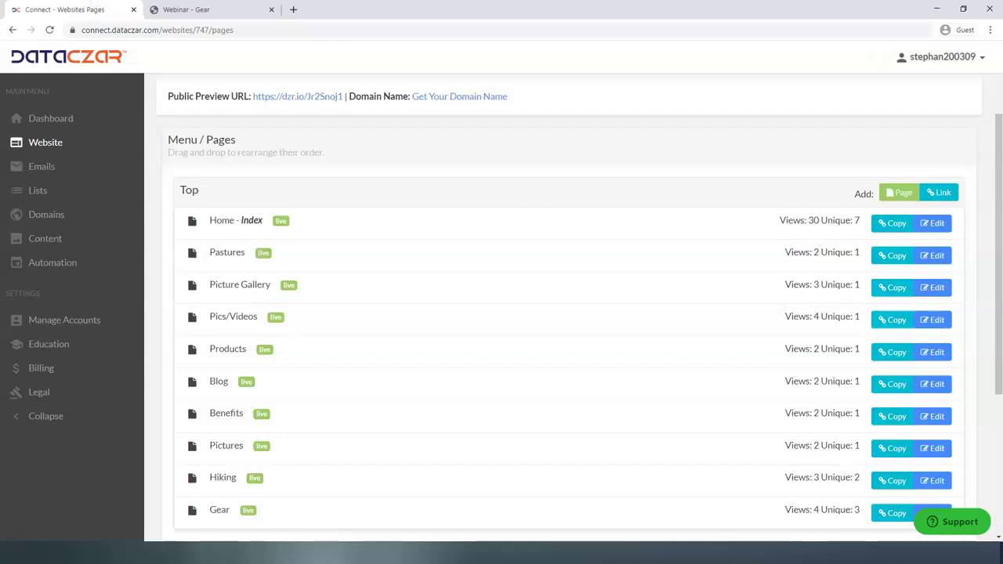
key("F11")
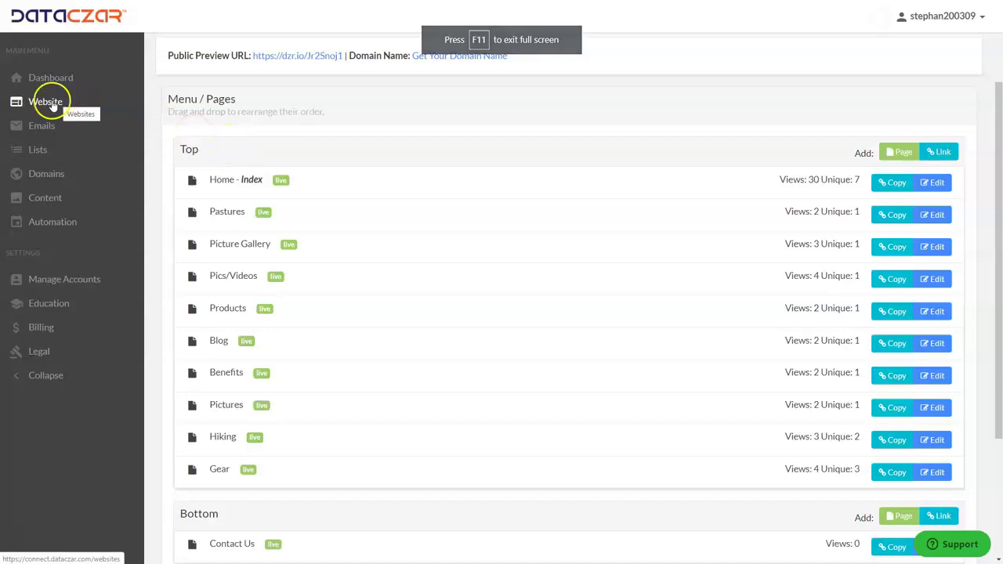
Open the Webinar site's Gear page for editing from the Pages list
left_click(49, 103)
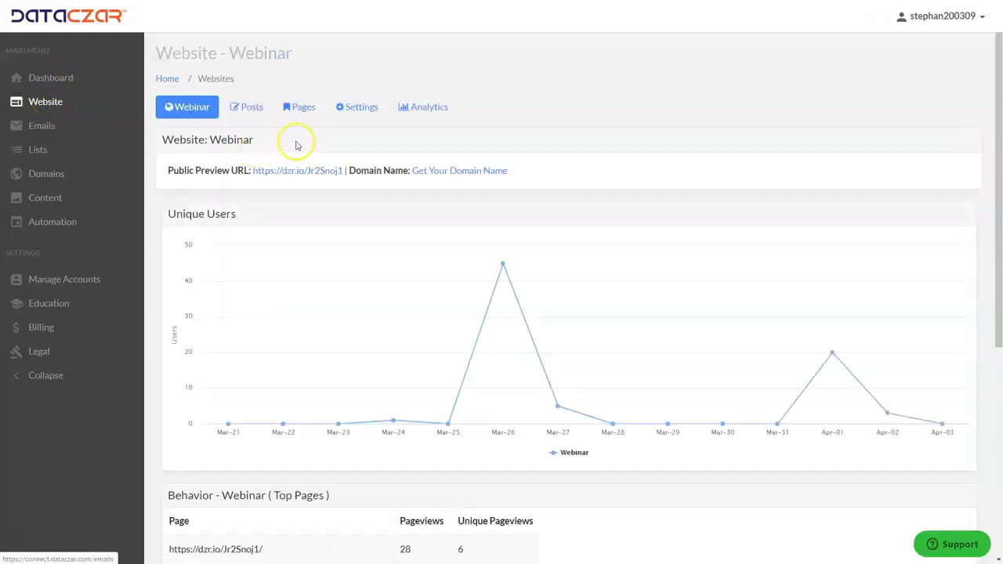
left_click(305, 107)
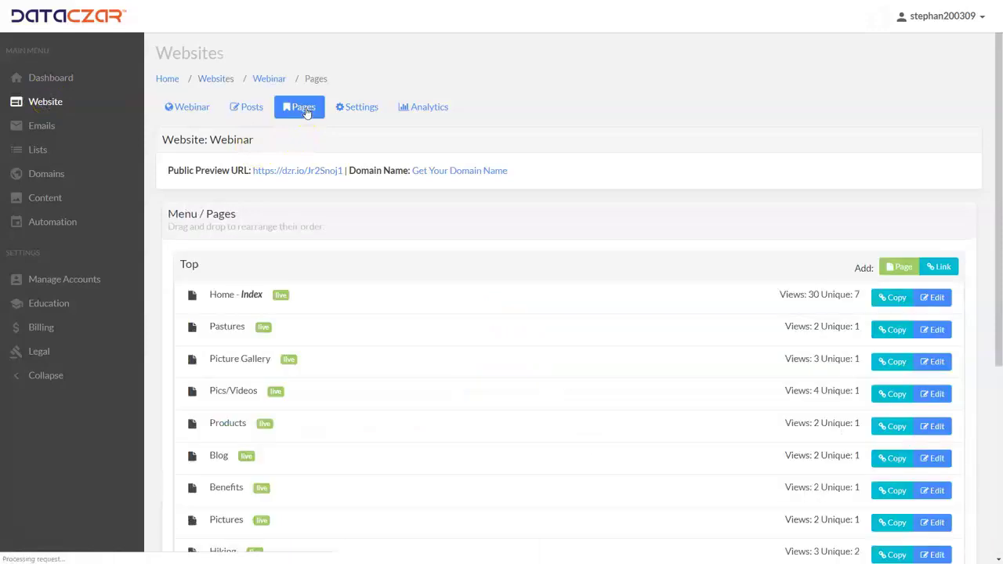
scroll(606, 308, "down", 1)
scroll(605, 308, "down", 1)
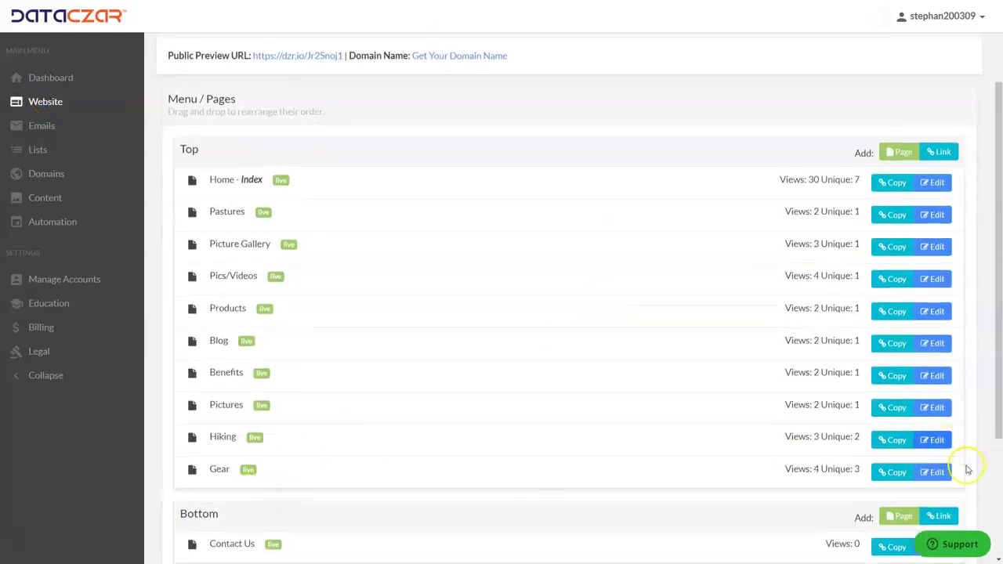
left_click(936, 474)
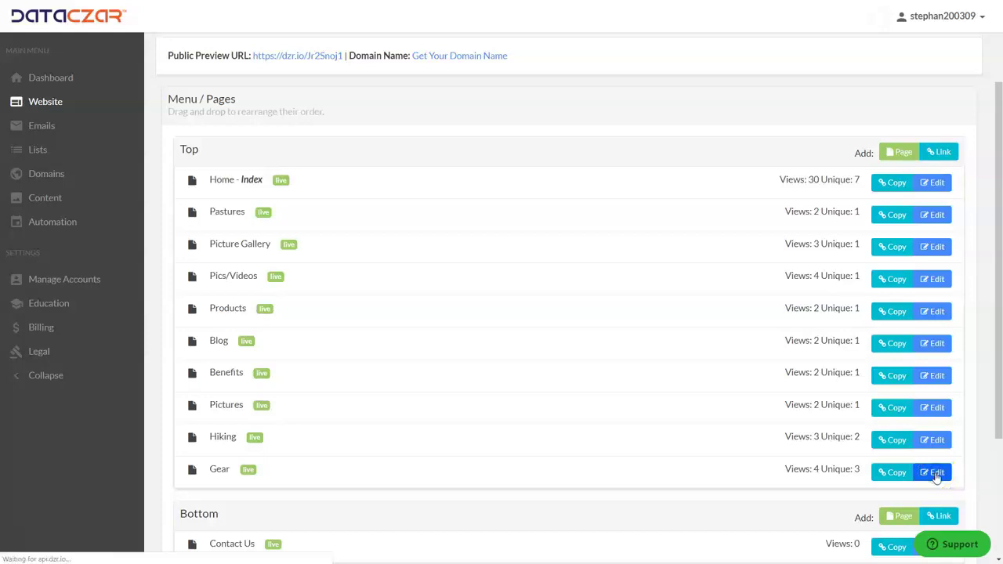
Add an empty line between the AAA Outdoor Gear heading and AAA Outdoor Shirts
scroll(513, 332, "down", 3)
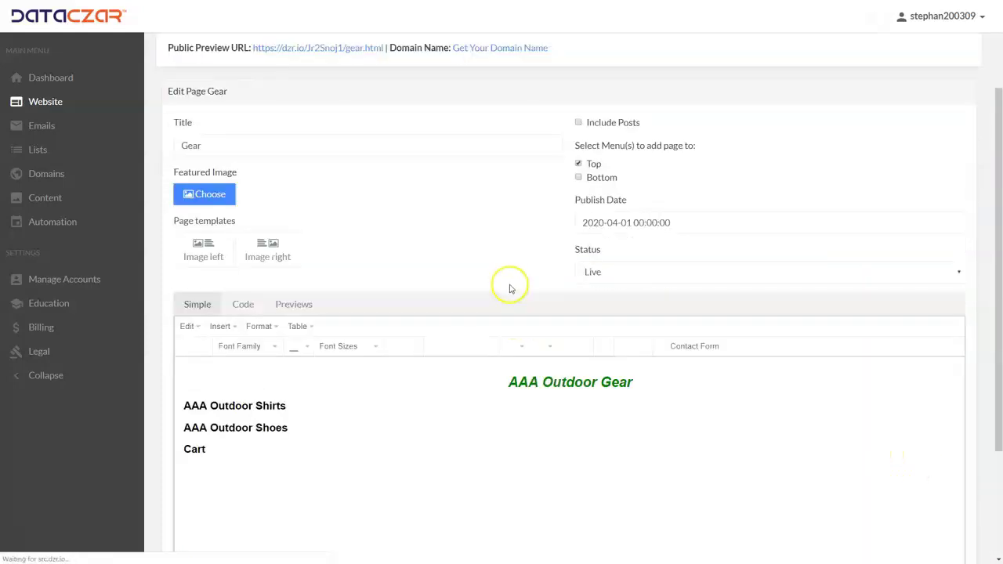
scroll(510, 289, "down", 4)
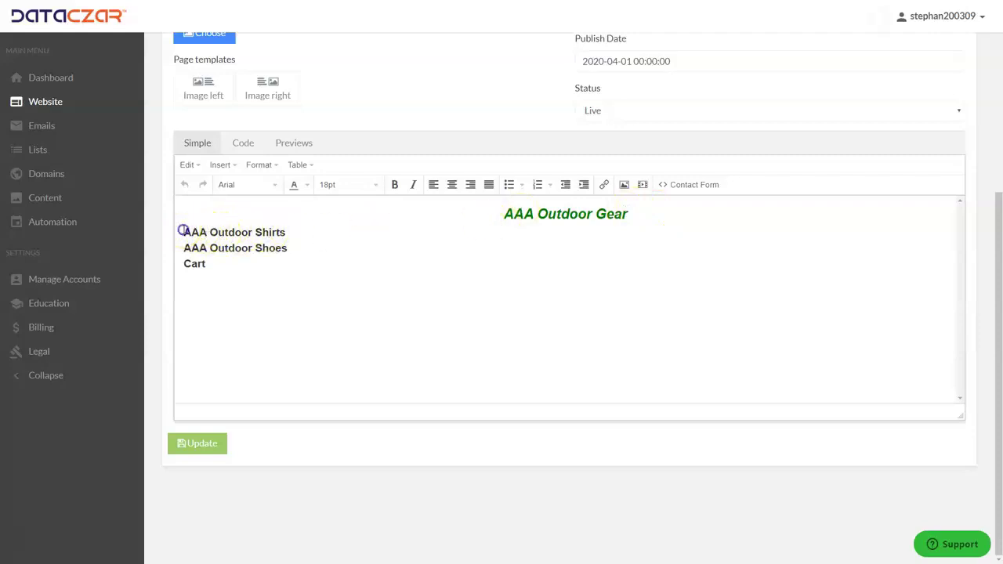
left_click(183, 231)
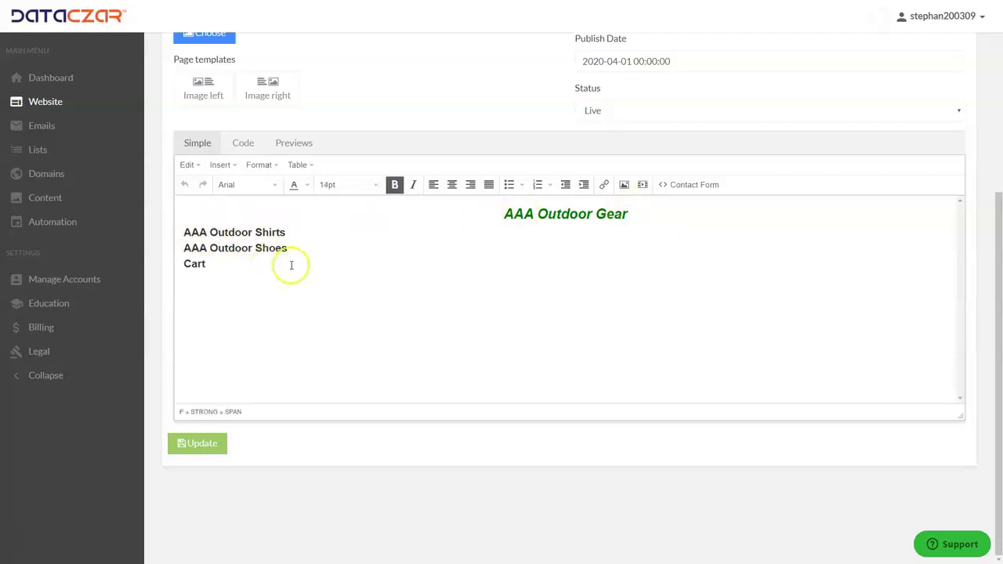
key("Return")
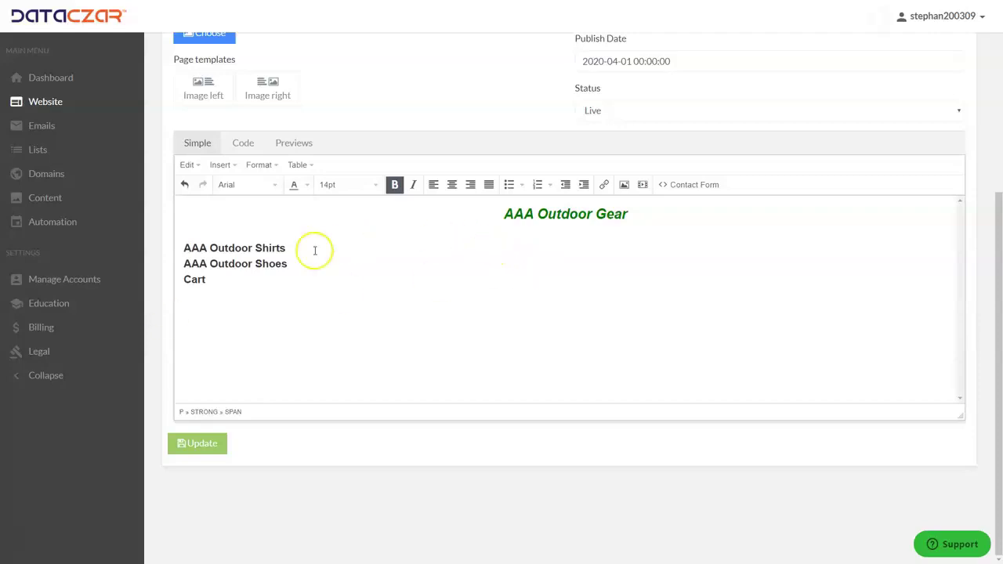
left_click(219, 232)
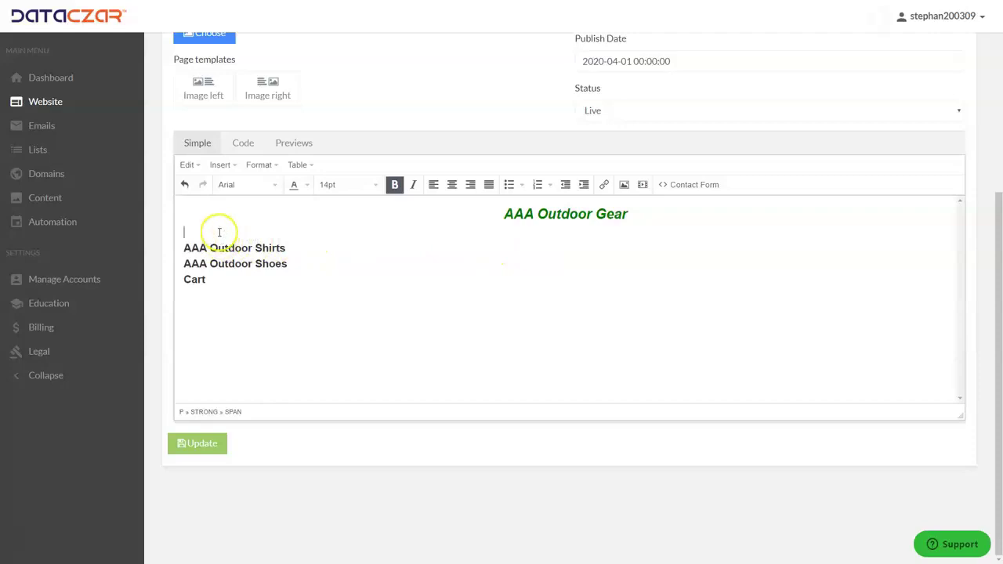
Paste the PayPal Add to Cart form HTML after the Shirts line in Code view and update
left_click(246, 146)
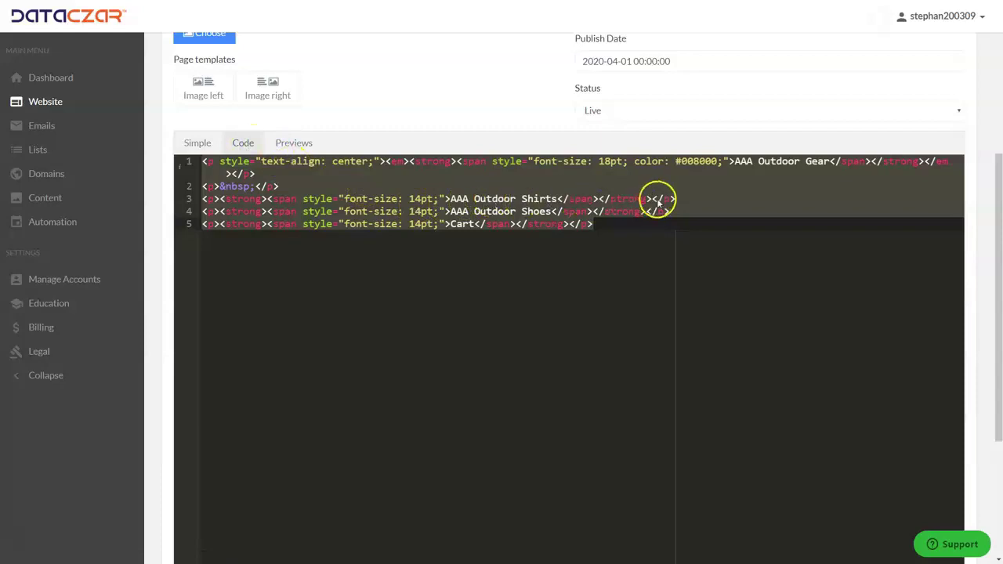
left_click(690, 199)
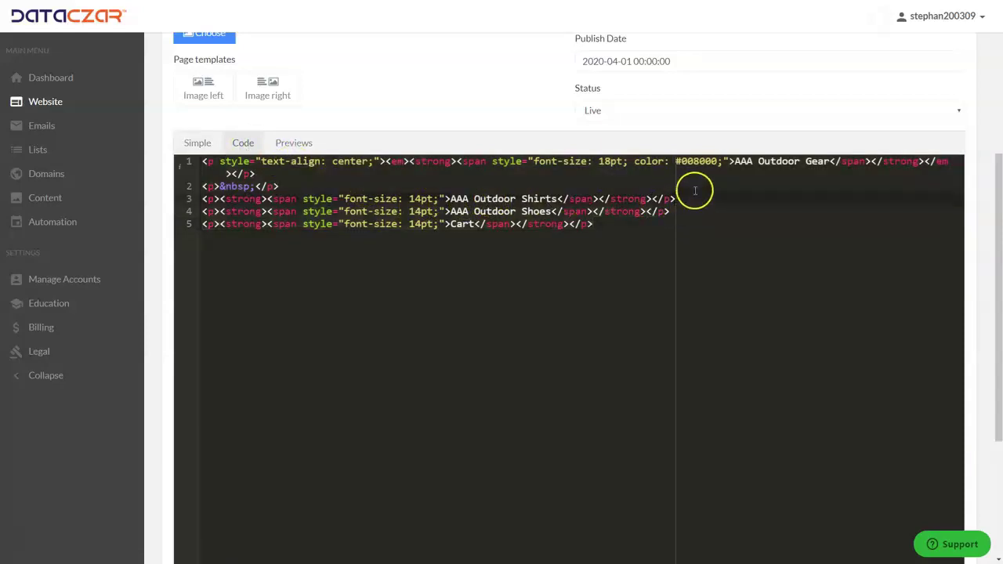
key("Return")
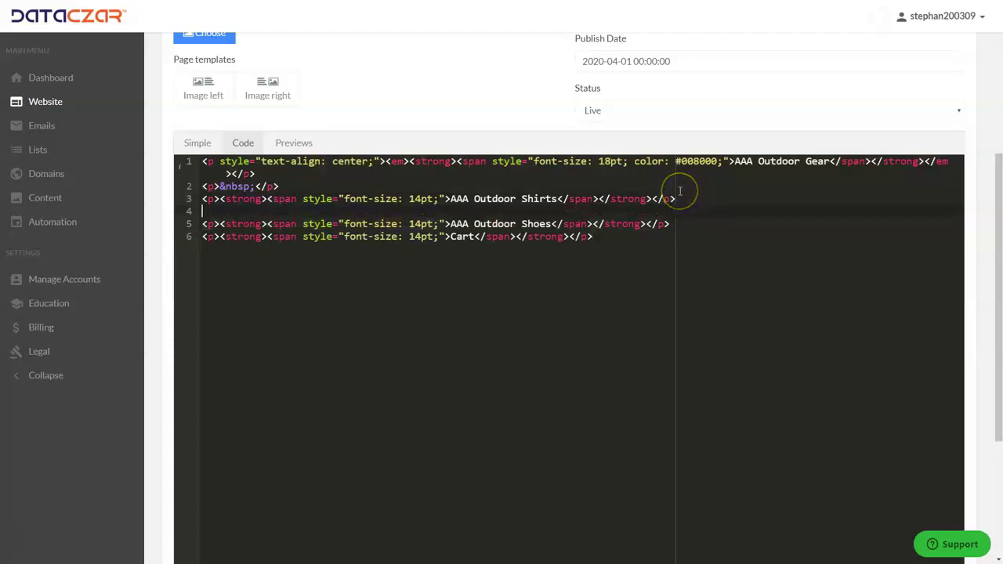
key("ctrl+v")
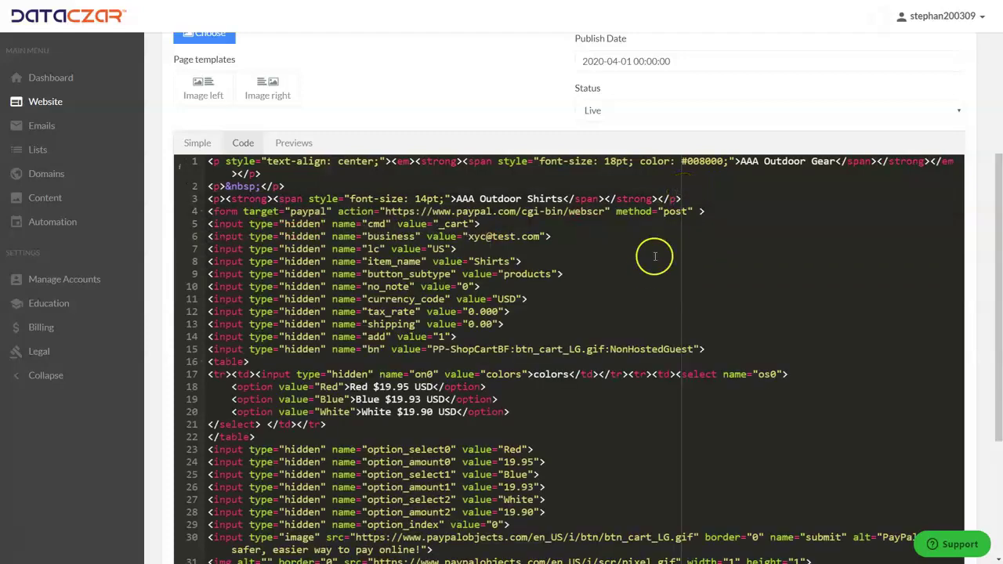
scroll(423, 275, "down", 3)
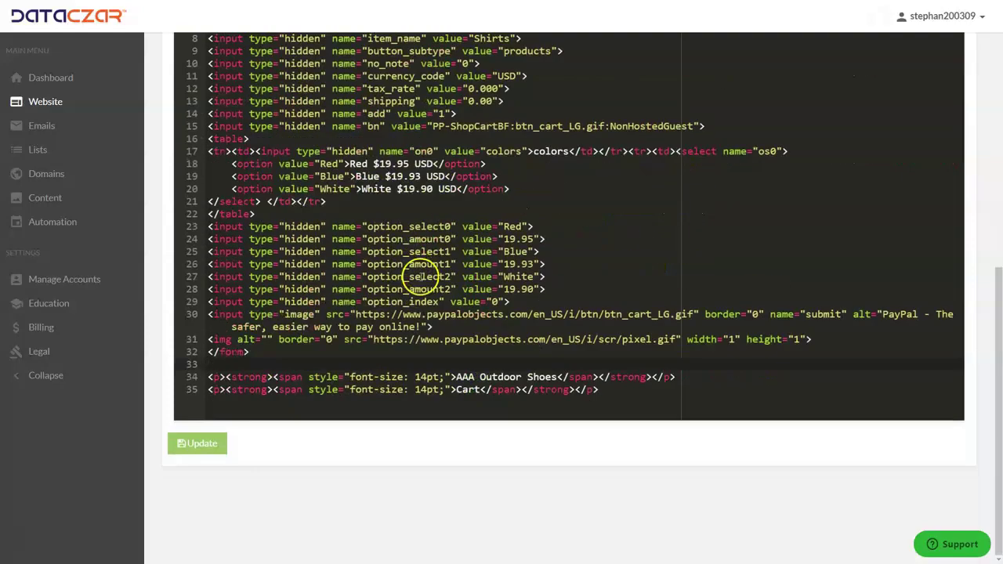
left_click(214, 448)
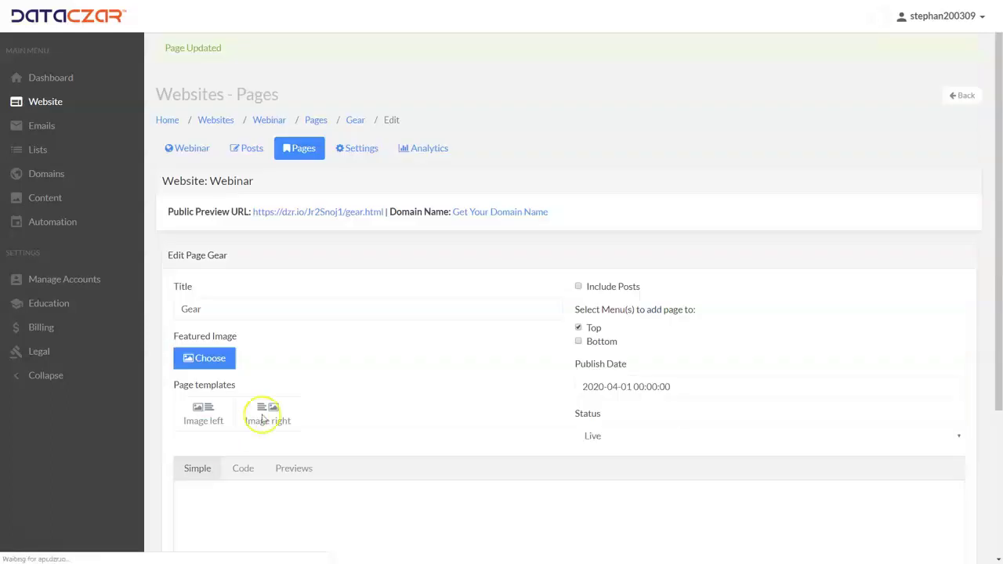
Check the Shirts colors dropdown and Add to Cart button, then select the empty line above Shirts
scroll(341, 325, "down", 3)
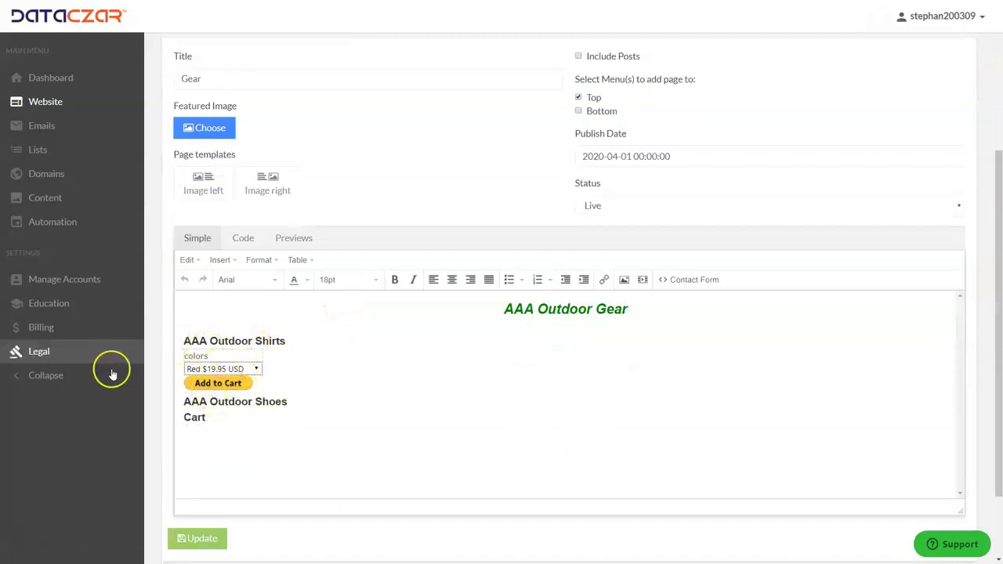
left_click(208, 330)
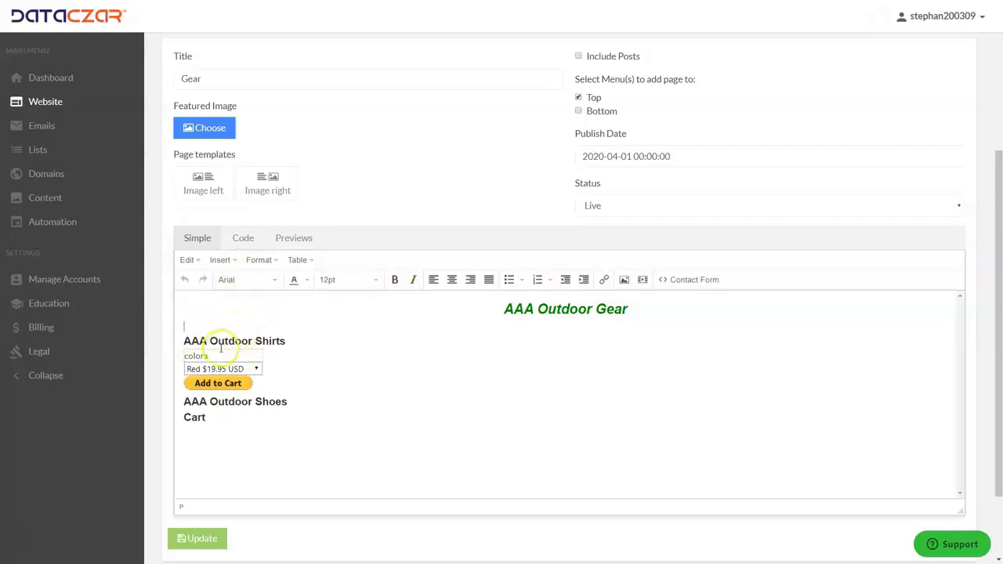
Insert an Image left block with a 600 x 600 placeholder and lorem text
left_click(210, 186)
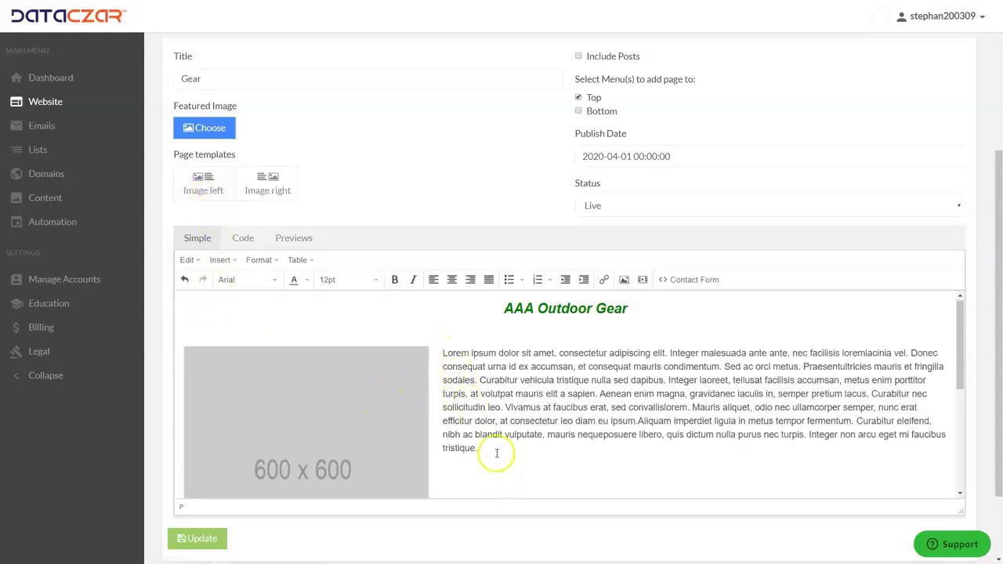
scroll(497, 454, "down", 1)
scroll(482, 365, "down", 3)
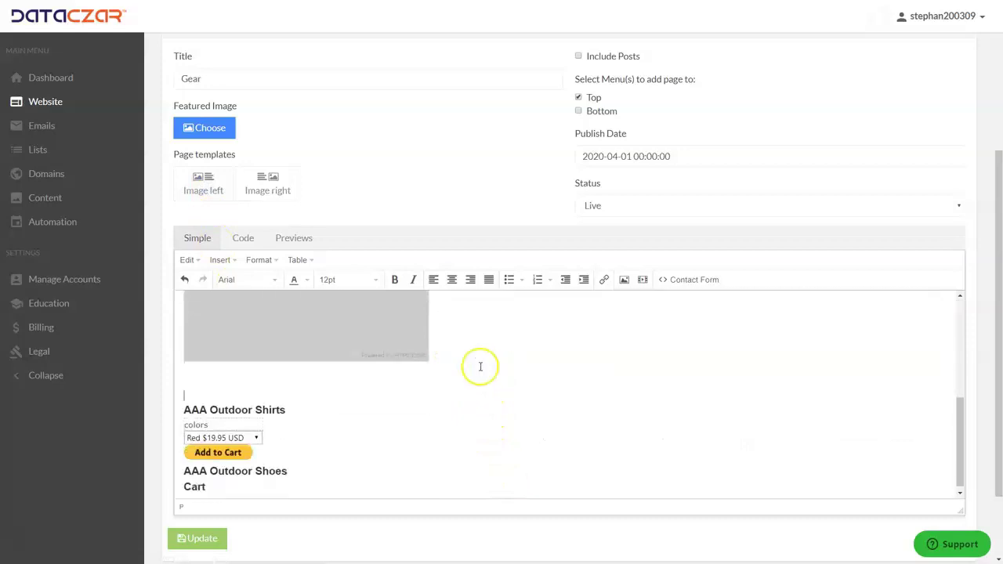
Move the Shirts heading and Add to Cart form into the block, replacing the lorem text
left_click_drag(183, 404, 317, 445)
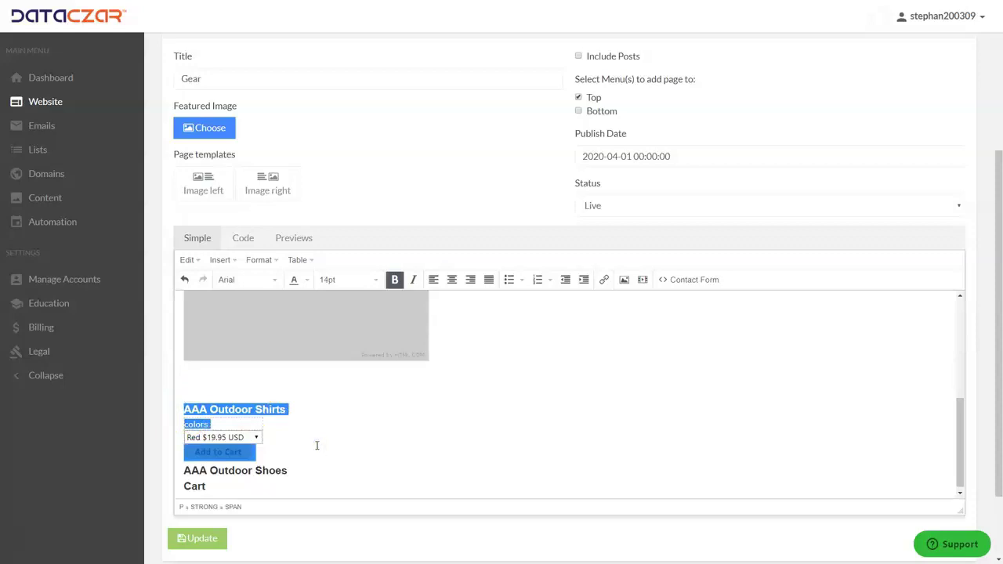
key("BackSpace")
scroll(424, 420, "up", 3)
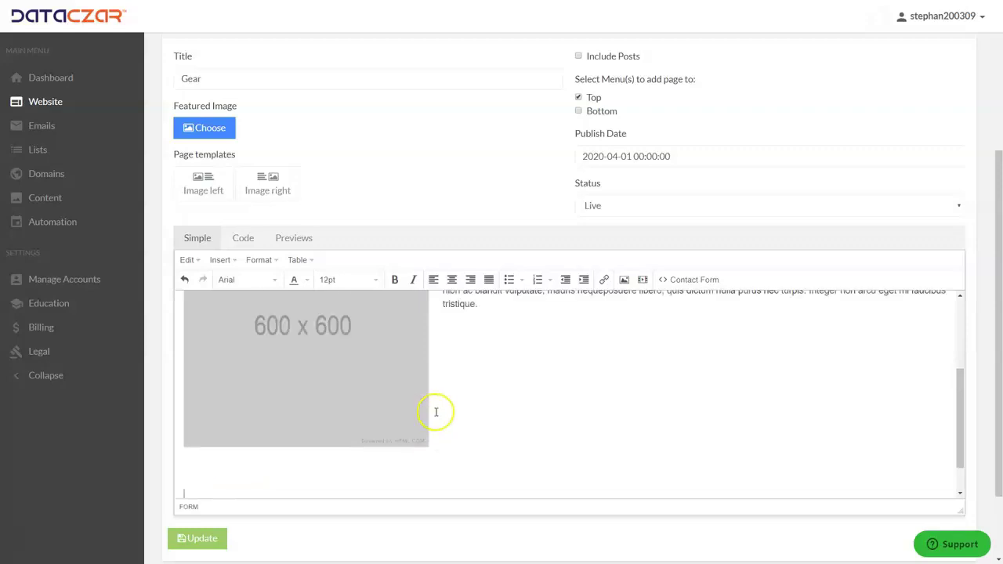
left_click_drag(495, 453, 468, 355)
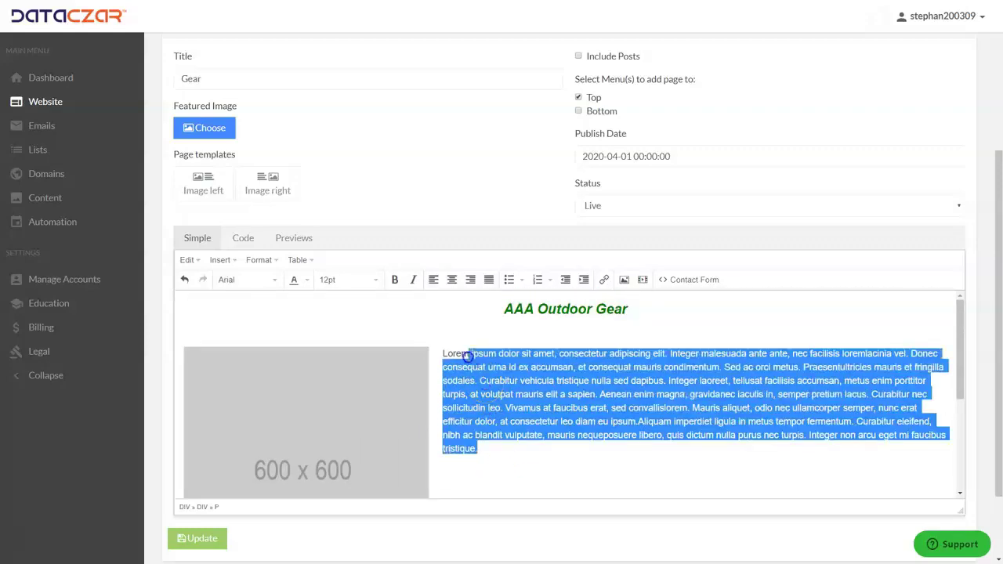
key("BackSpace")
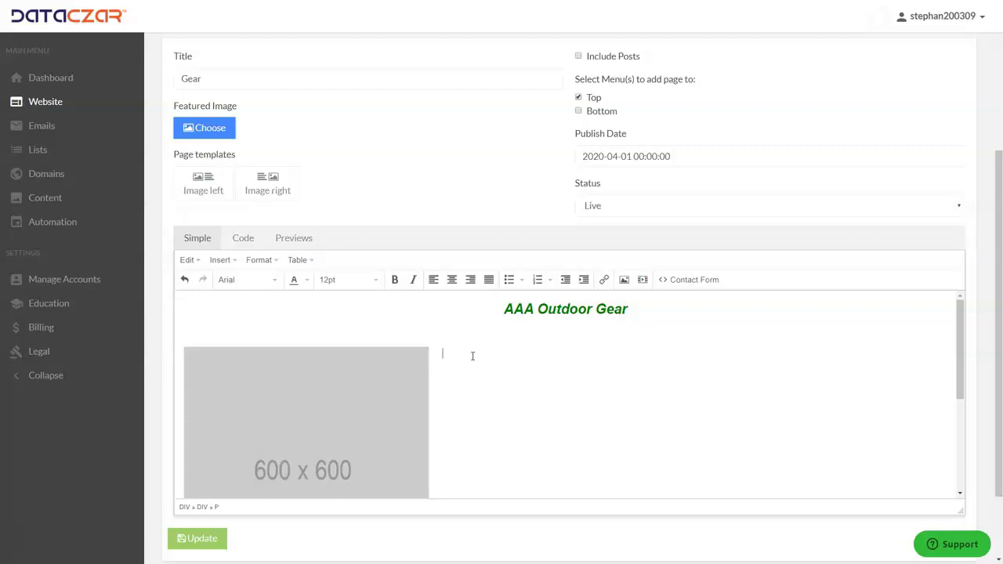
key("ctrl+v")
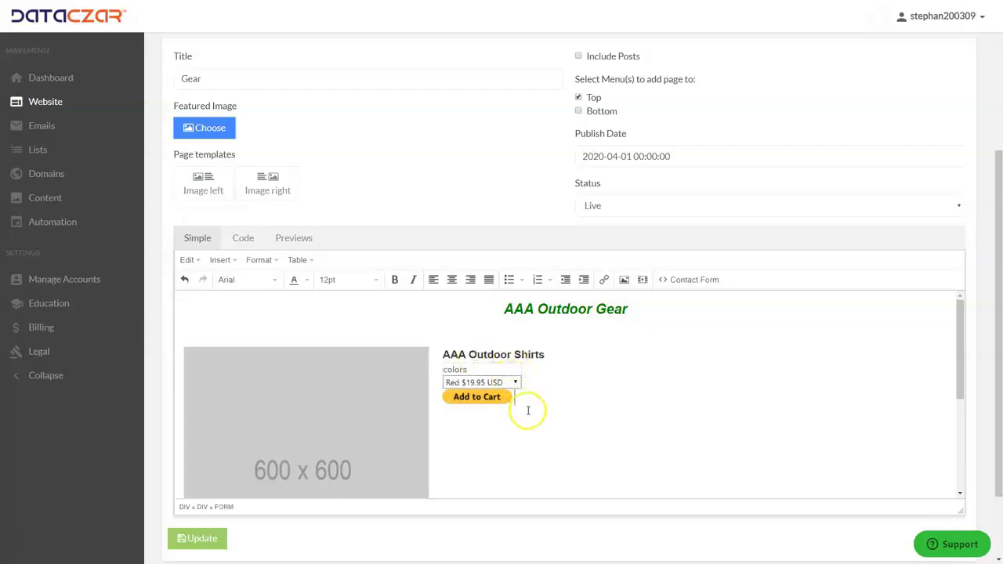
scroll(577, 385, "down", 1)
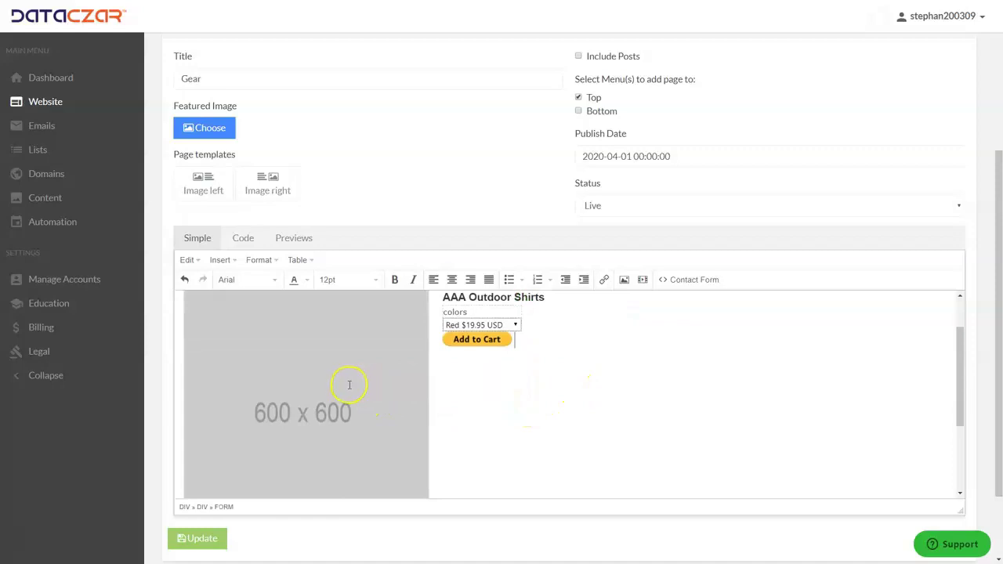
Replace the 600 x 600 placeholder with the blue-shirt photo from My Images
left_click(345, 387)
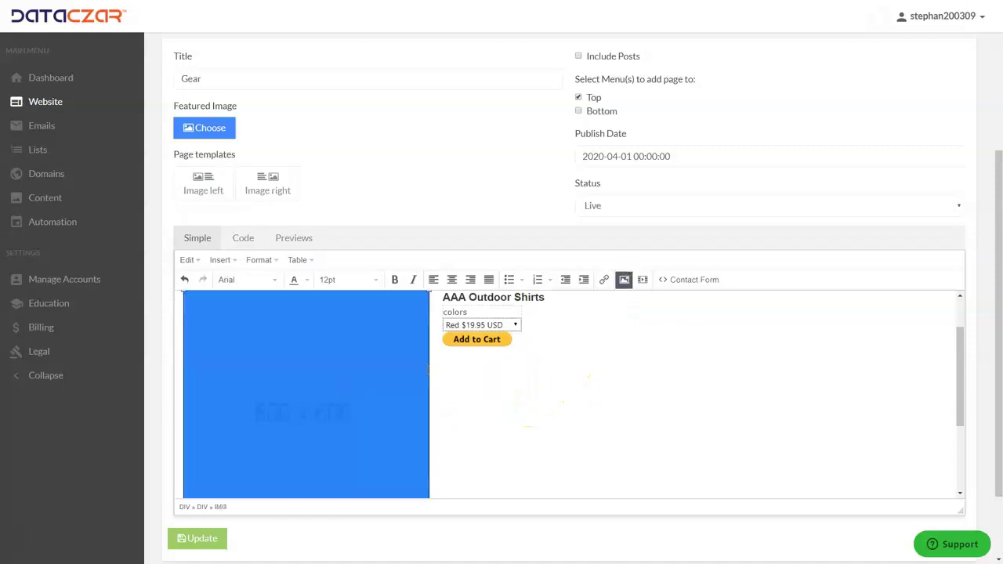
left_click(624, 280)
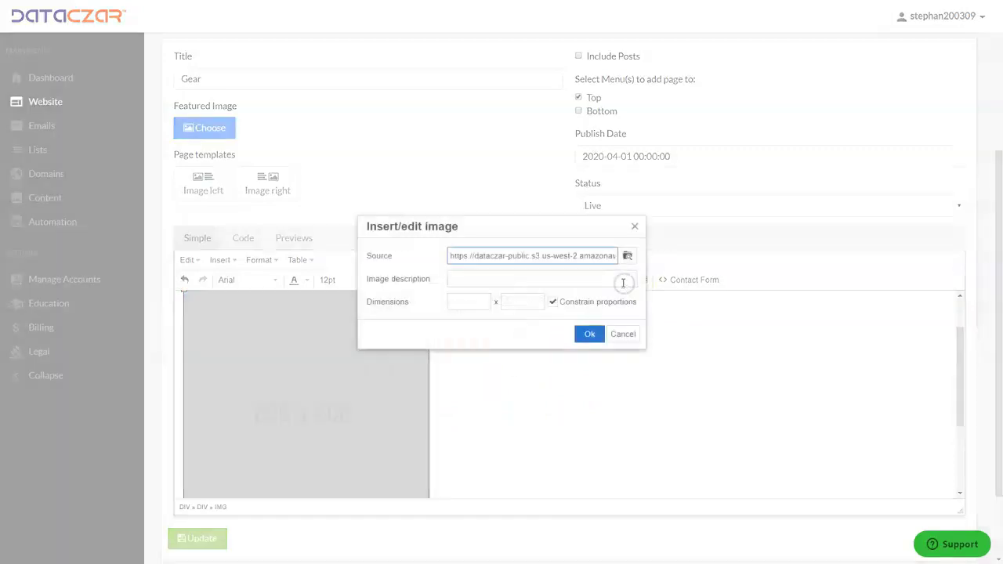
left_click(628, 257)
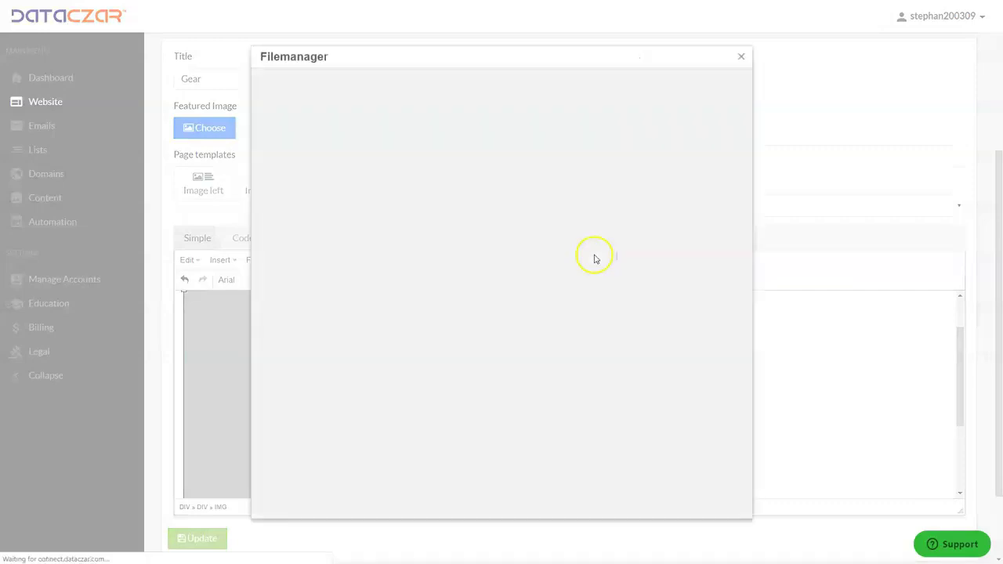
left_click(375, 92)
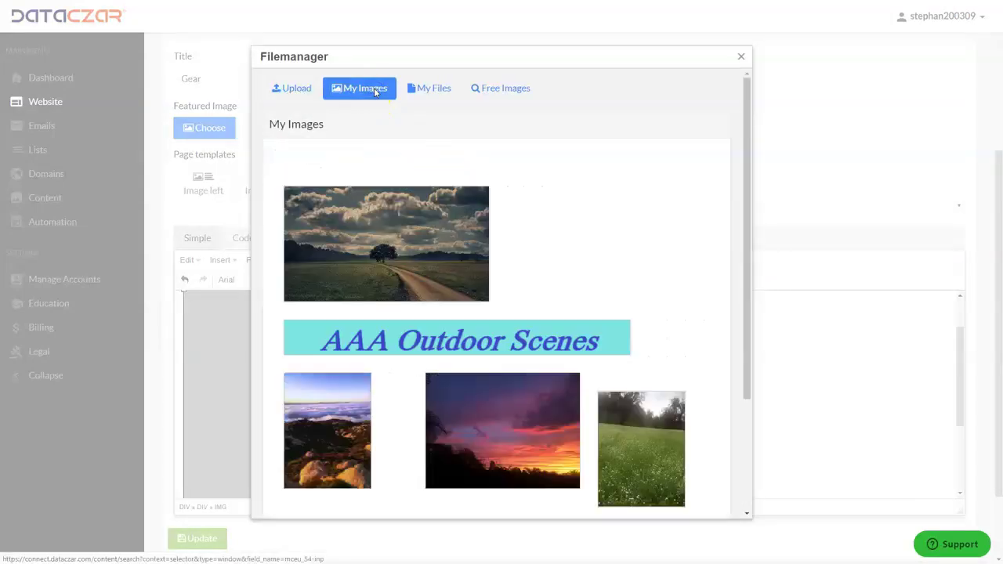
mouse_move(521, 231)
left_click(527, 251)
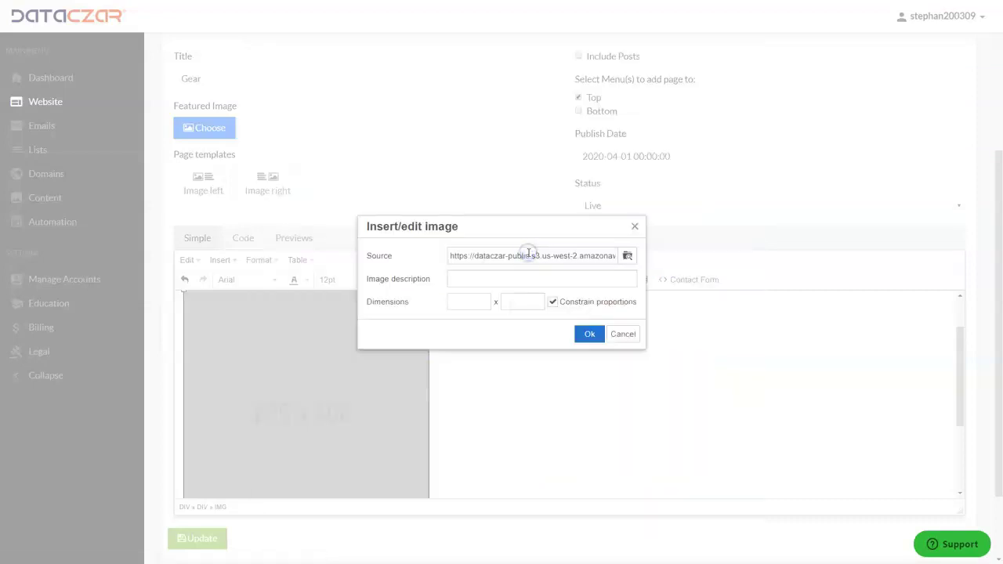
left_click(587, 336)
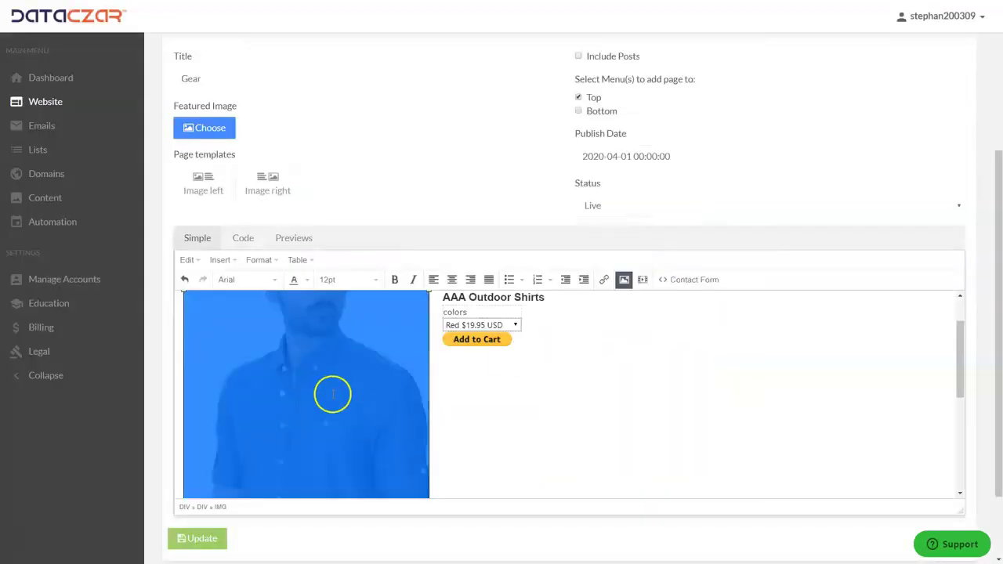
Resize the shirt photo to 351 x 517 by dragging its corner handle
scroll(496, 403, "down", 3)
left_click_drag(428, 419, 368, 348)
scroll(506, 381, "up", 5)
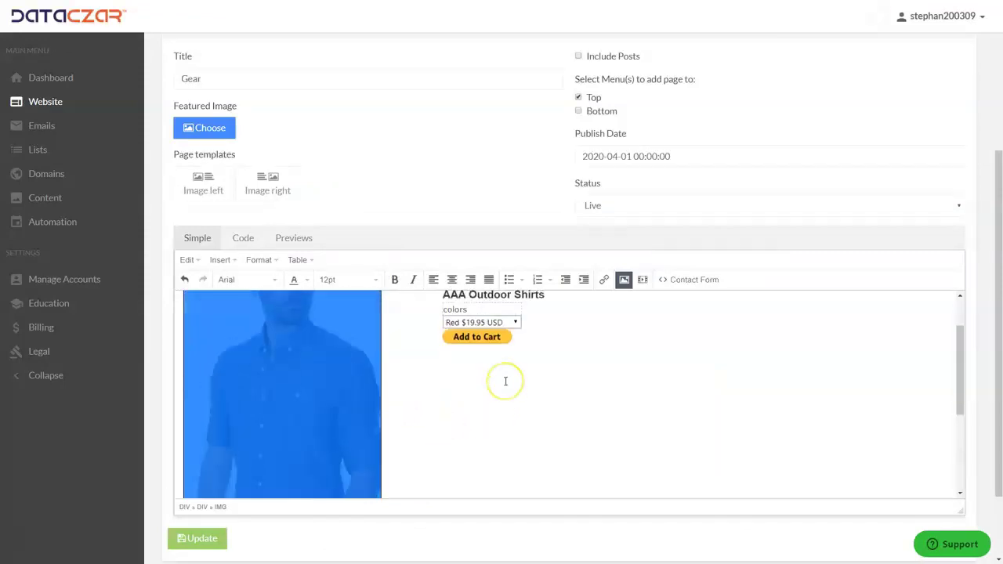
Remove the extra empty line beneath the shirt image
left_click(632, 374)
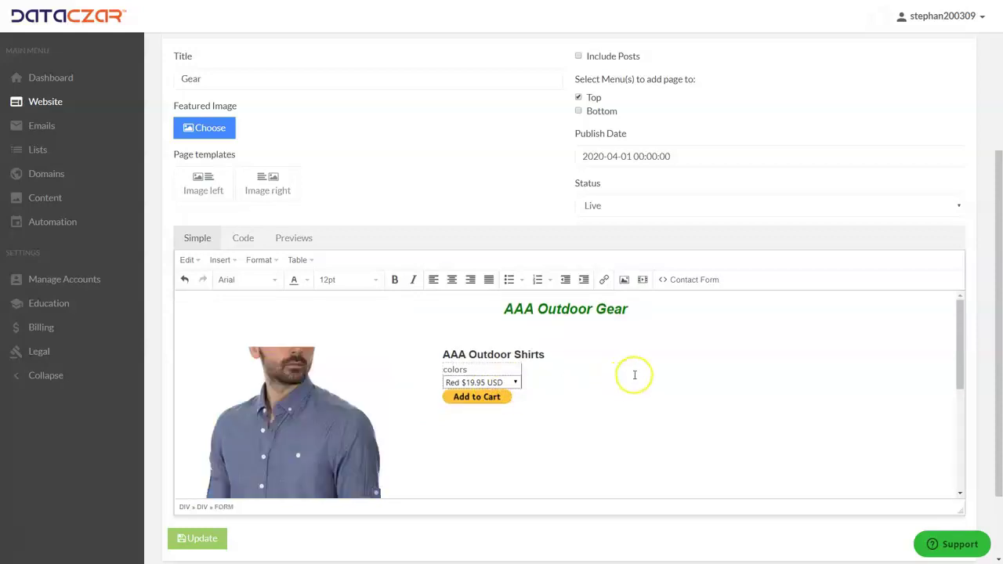
scroll(609, 382, "down", 2)
scroll(612, 382, "down", 1)
left_click(205, 426)
key("BackSpace")
key("BackSpace")
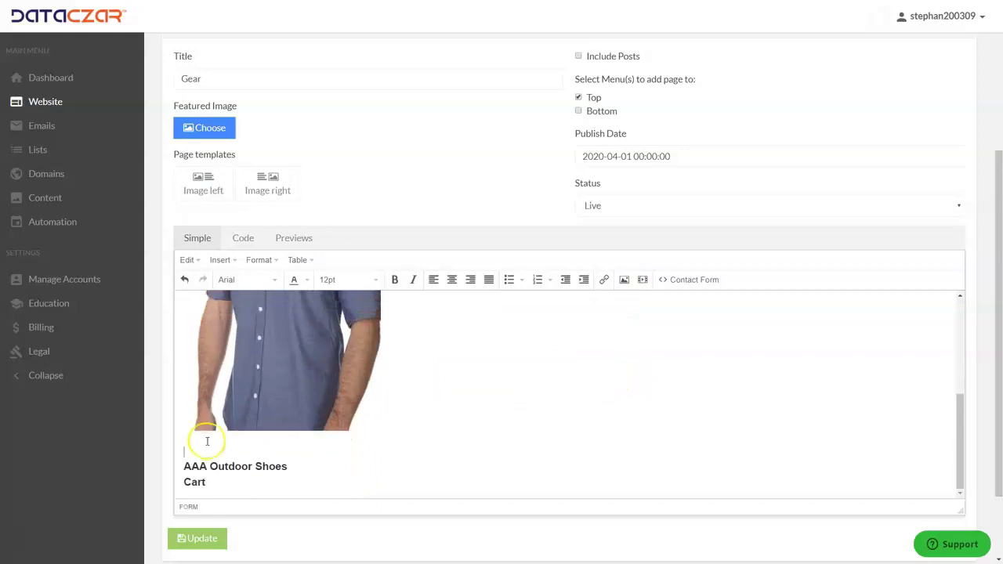
Insert a blank line above AAA Outdoor Shoes and review the Shoes and Cart lines
left_click(191, 468)
left_click(181, 466)
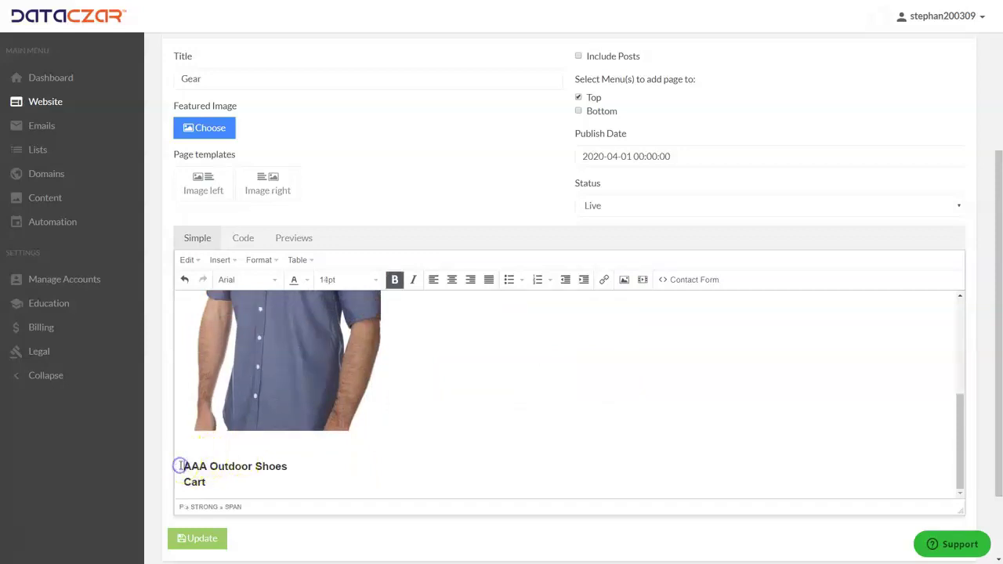
key("Return")
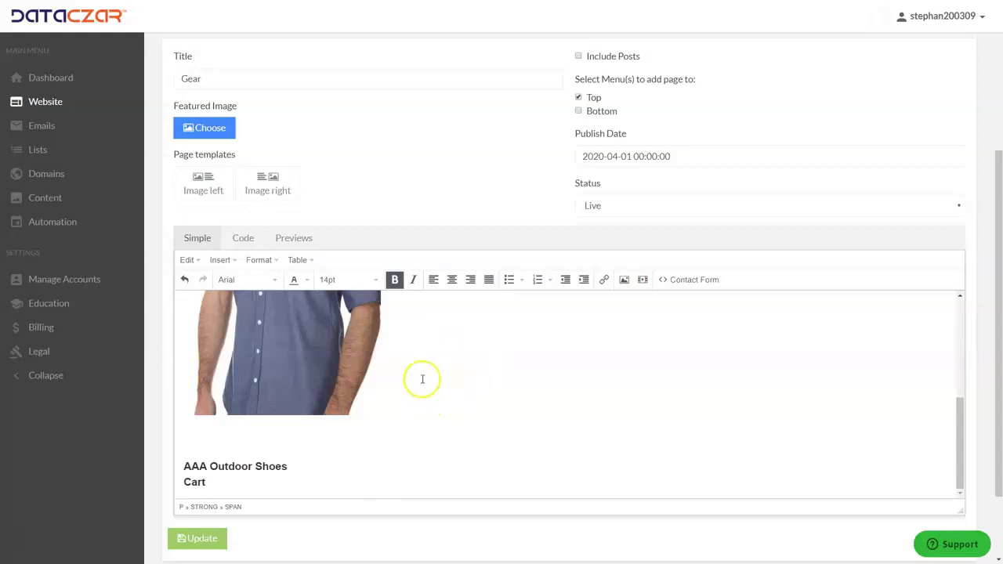
scroll(478, 388, "up", 1)
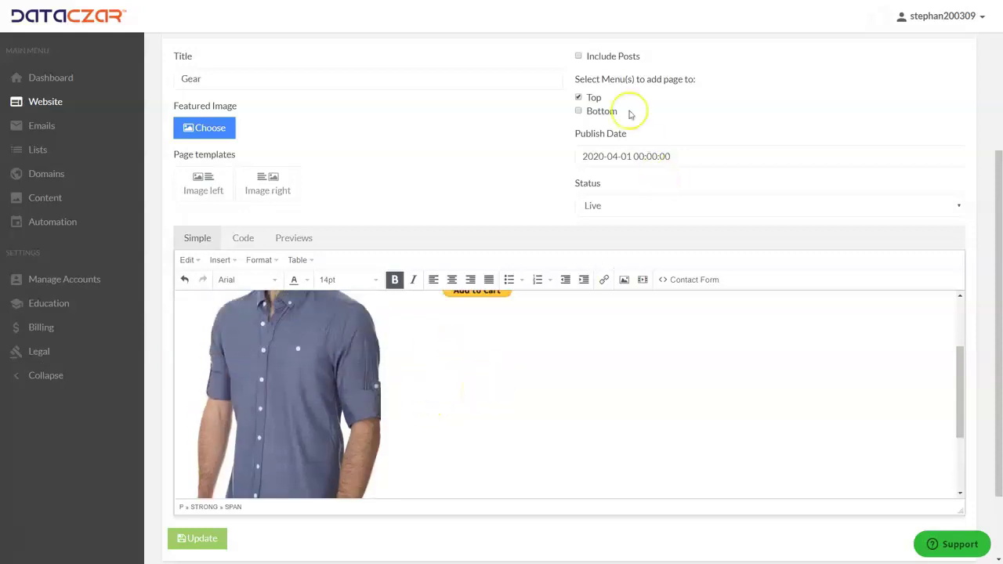
scroll(701, 133, "down", 1)
scroll(627, 296, "down", 2)
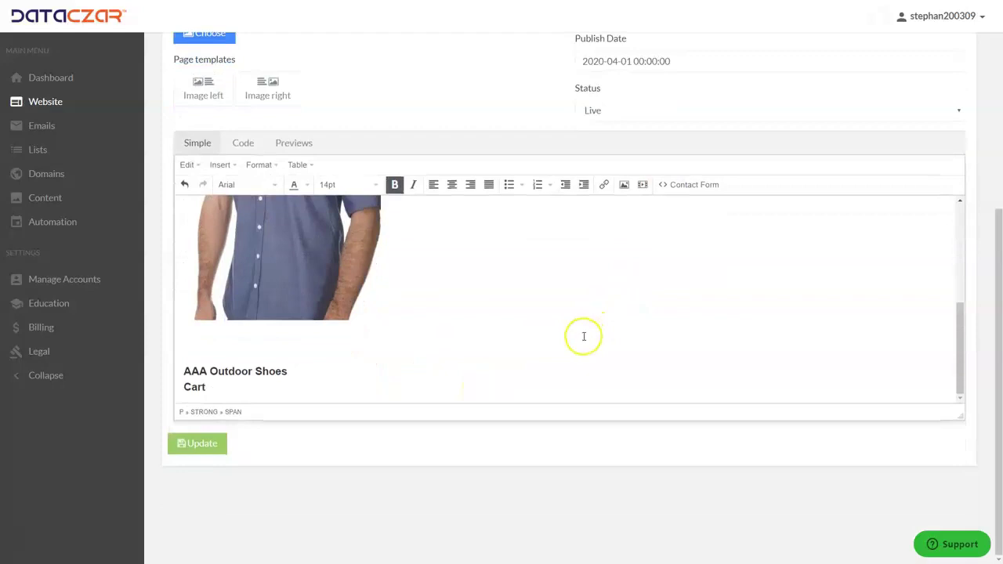
scroll(599, 265, "up", 1)
scroll(598, 266, "down", 2)
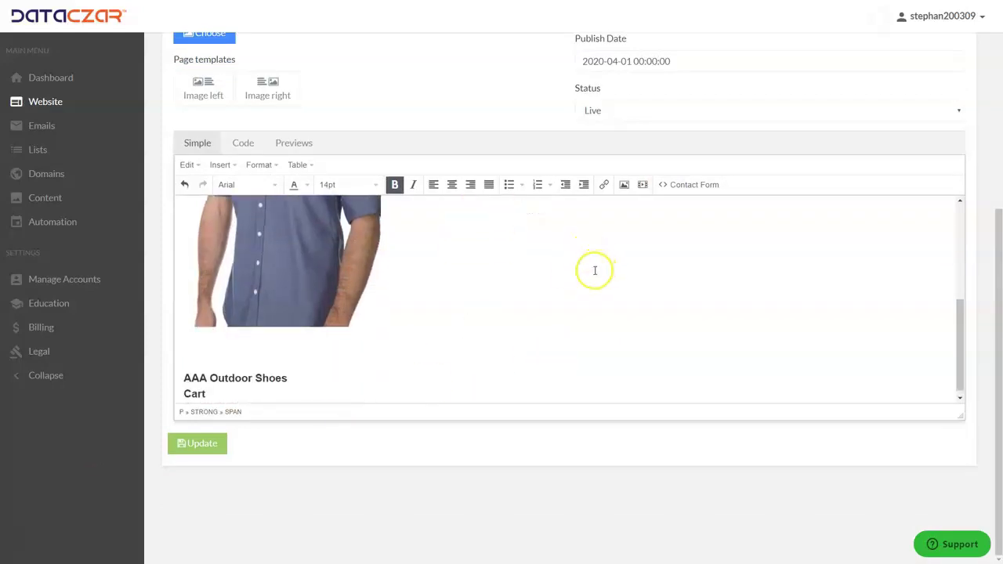
In the HTML code, paste the PayPal Shoes form ($29.95, sizes 9, 10, 11) after the Shoes heading and save
left_click(233, 149)
scroll(491, 376, "down", 1)
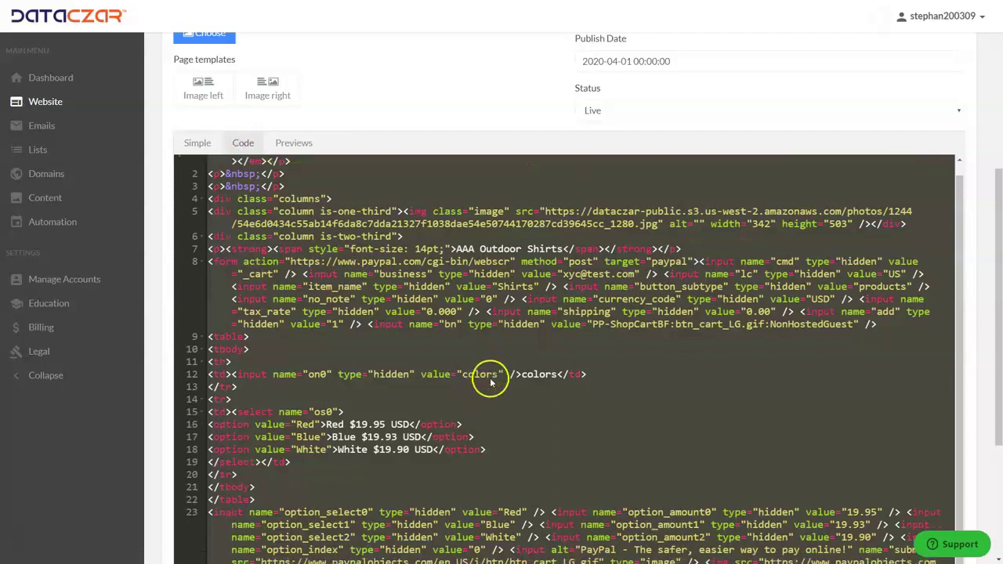
scroll(491, 379, "down", 5)
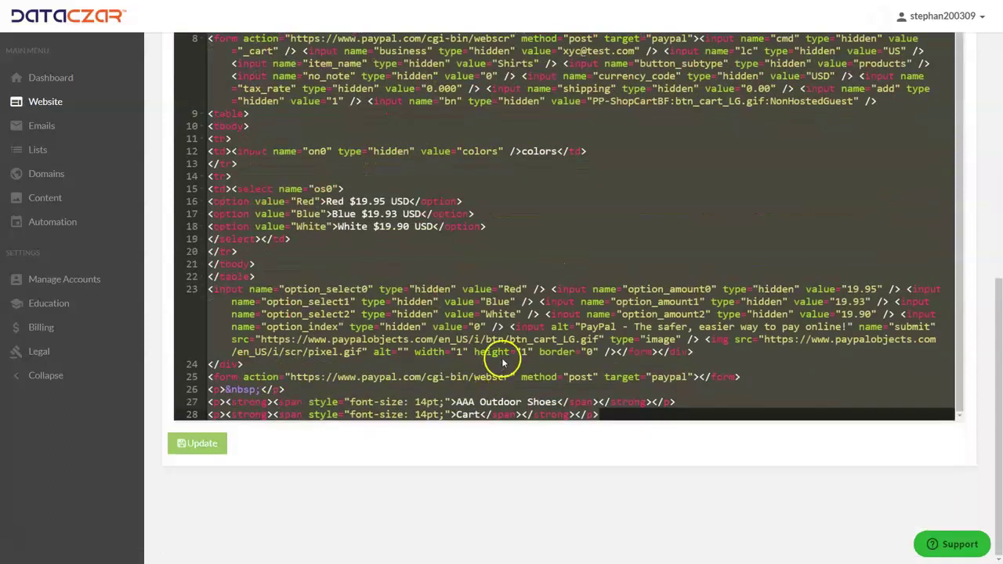
left_click(682, 402)
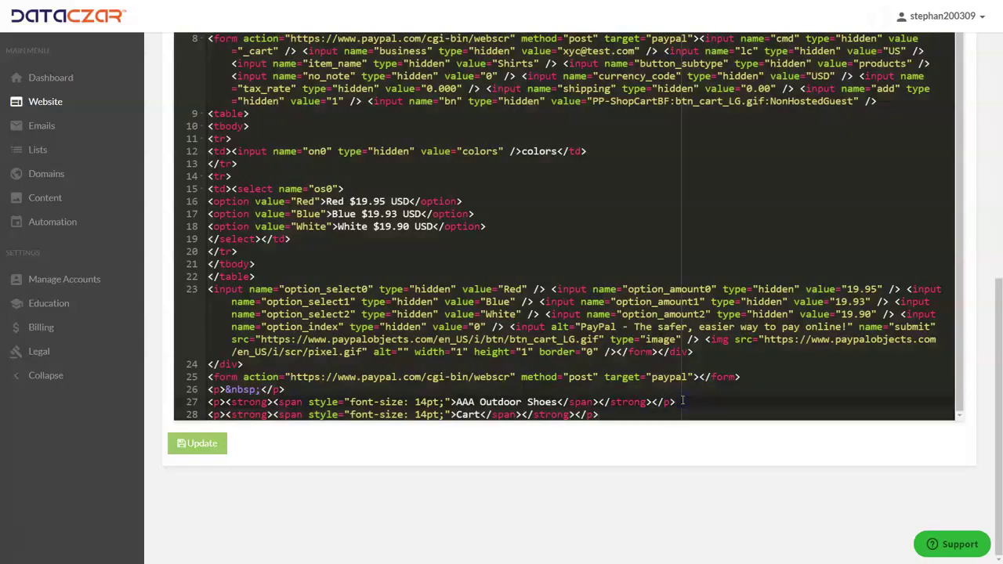
key("Return")
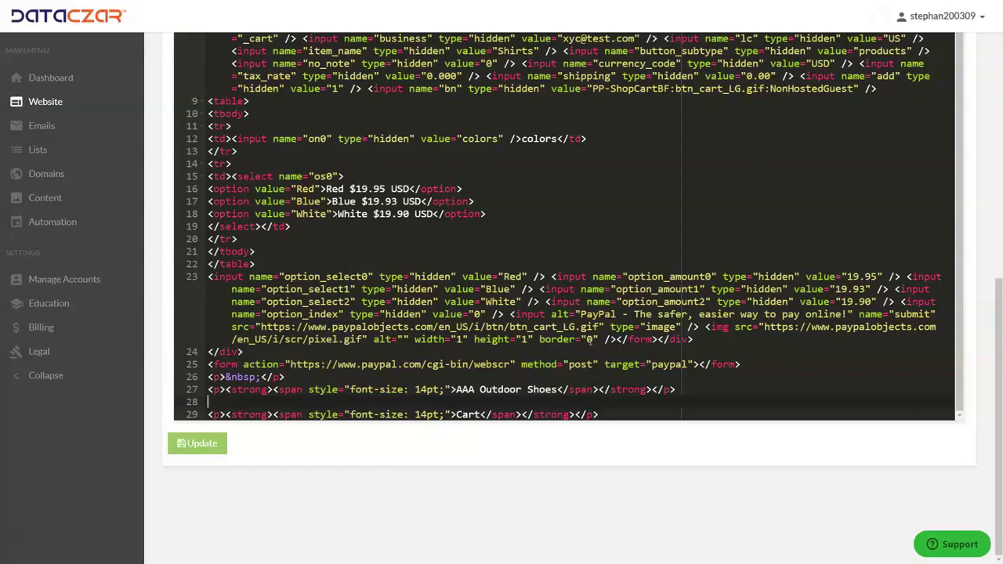
key("ctrl+v")
left_click(194, 445)
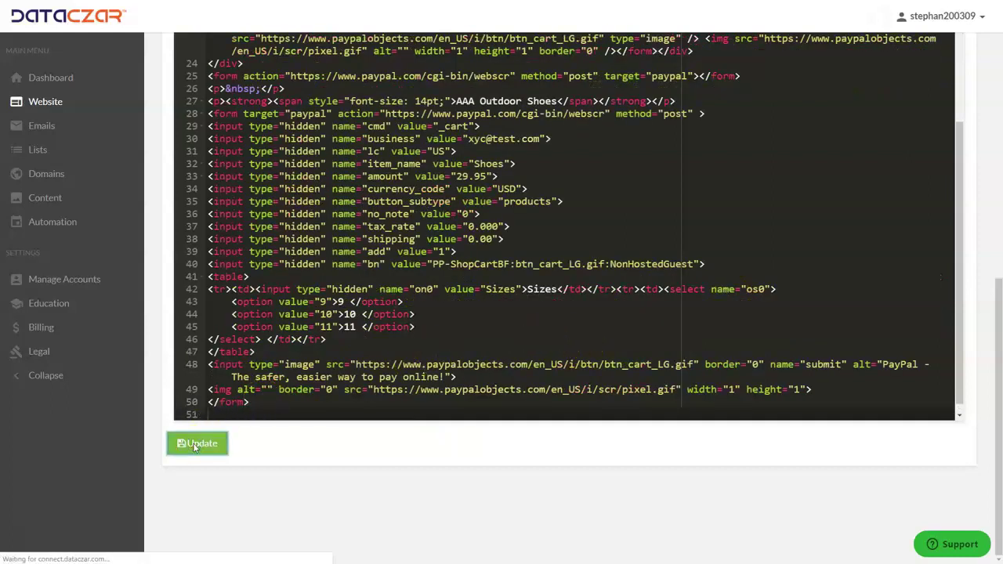
Add an image-left block with a 600 x 600 placeholder above the Shoes heading
scroll(374, 354, "down", 4)
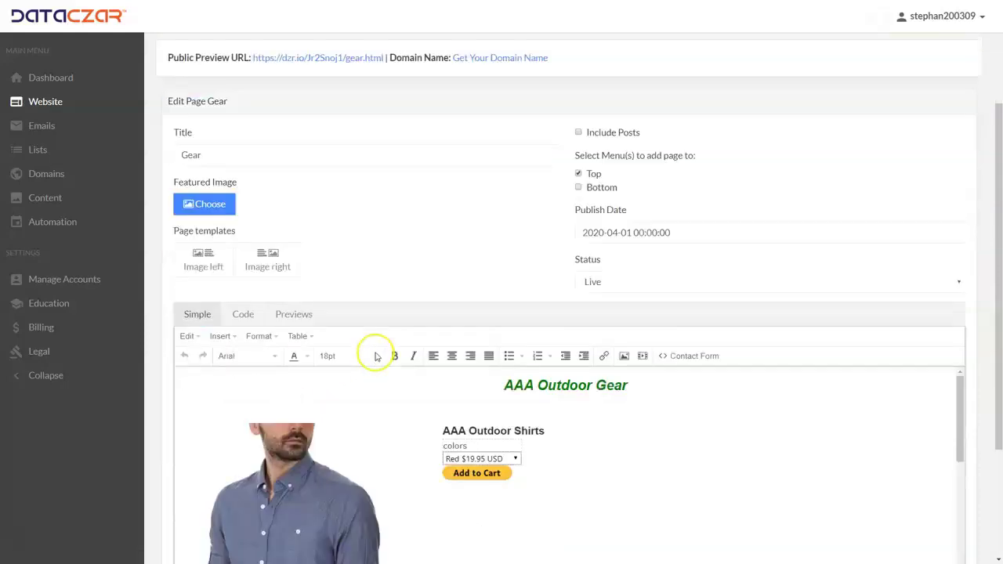
scroll(423, 321, "down", 5)
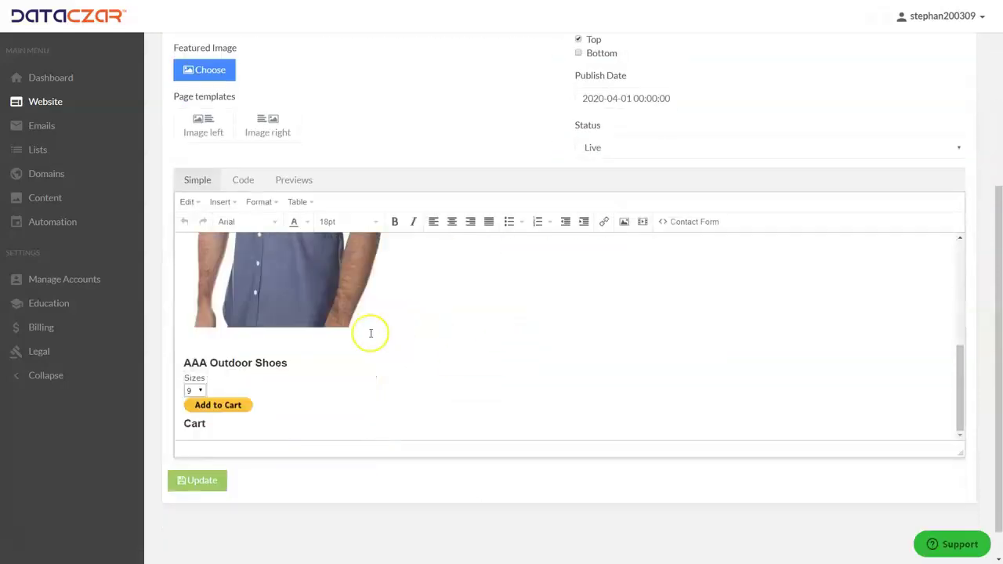
left_click(181, 360)
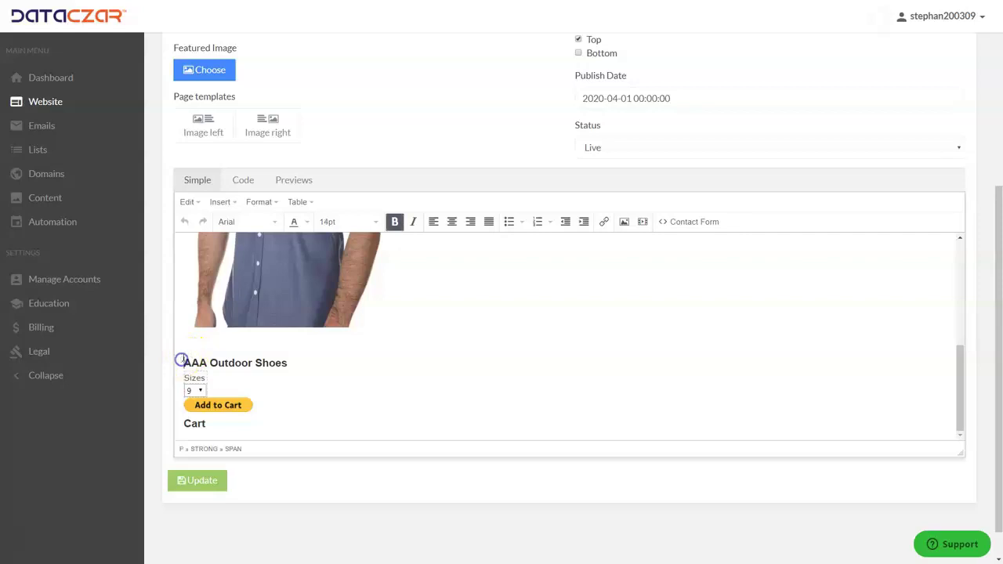
key("Return")
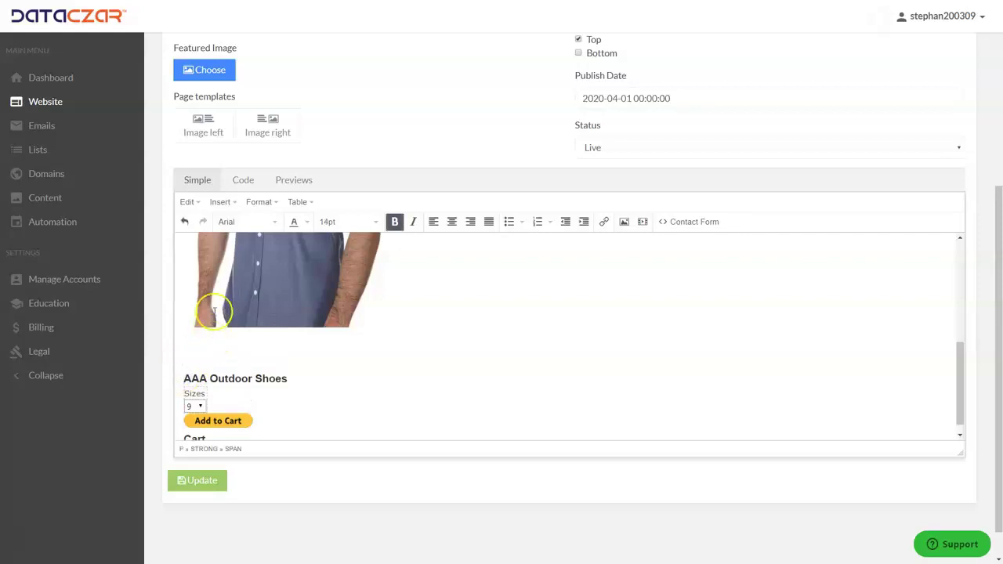
left_click(214, 129)
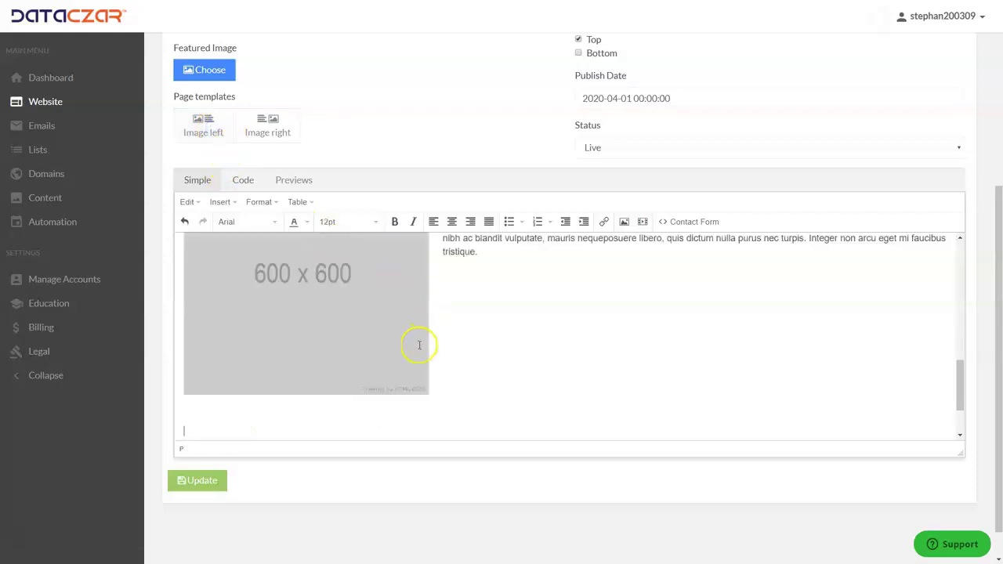
Move the Shoes heading, Sizes dropdown and Add to Cart button into the block, replacing its lorem text
scroll(352, 371, "down", 2)
left_click_drag(182, 359, 294, 403)
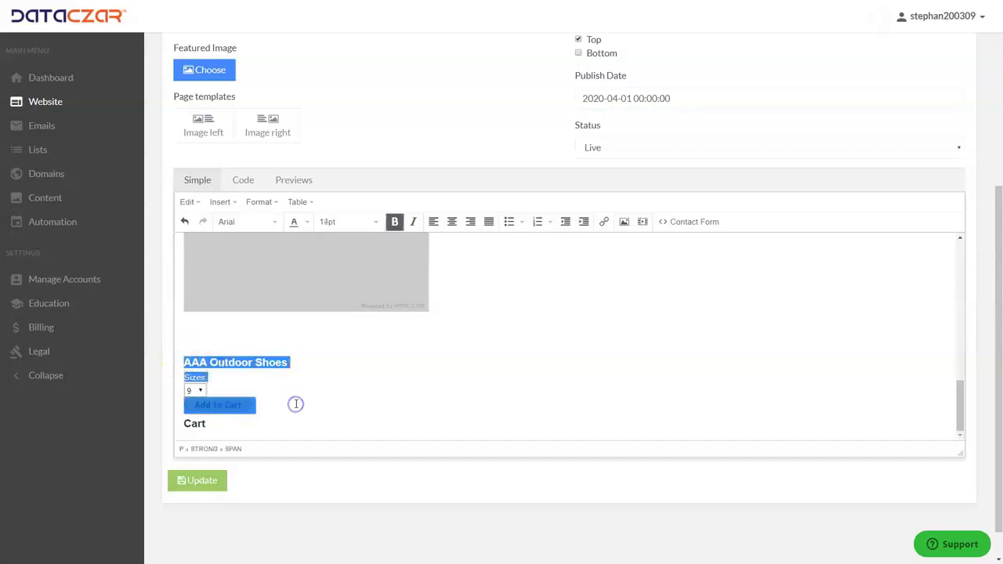
key("BackSpace")
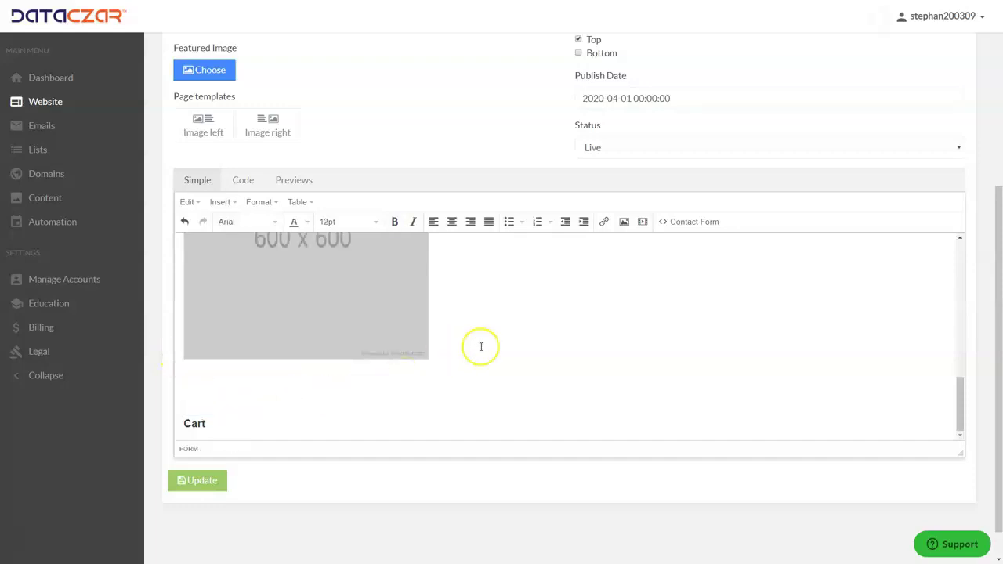
scroll(502, 368, "up", 3)
scroll(496, 404, "down", 1)
left_click_drag(478, 387, 472, 292)
key("BackSpace")
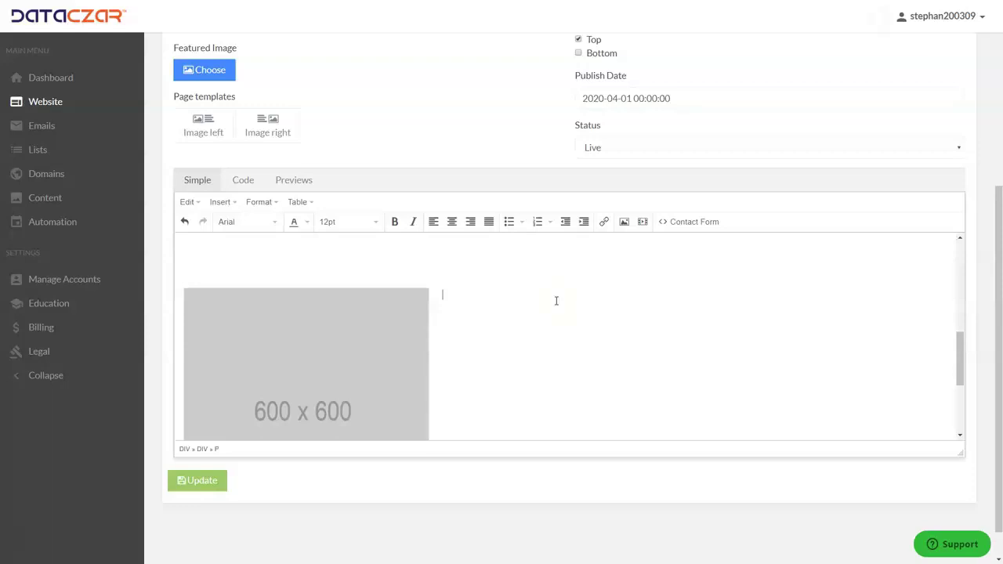
type("AAA Outdoor Shoes Sizes 9 Add to Cart")
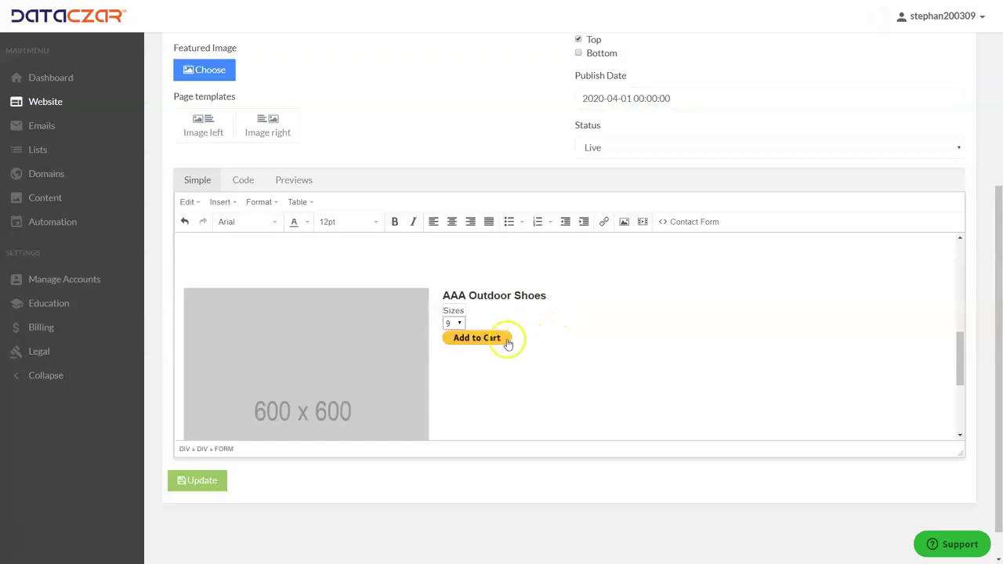
scroll(517, 332, "up", 3)
scroll(519, 332, "up", 3)
scroll(518, 329, "down", 10)
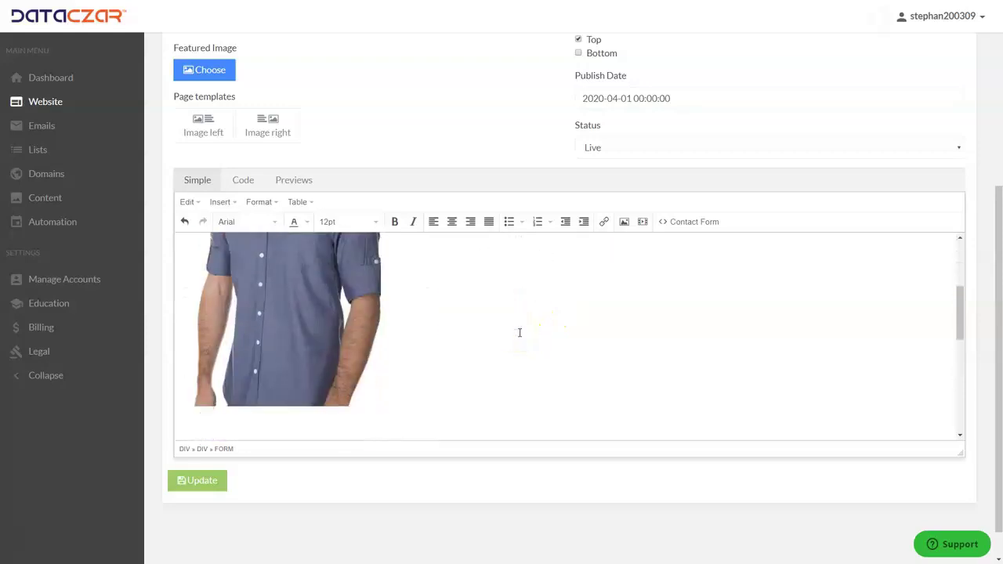
scroll(517, 326, "down", 1)
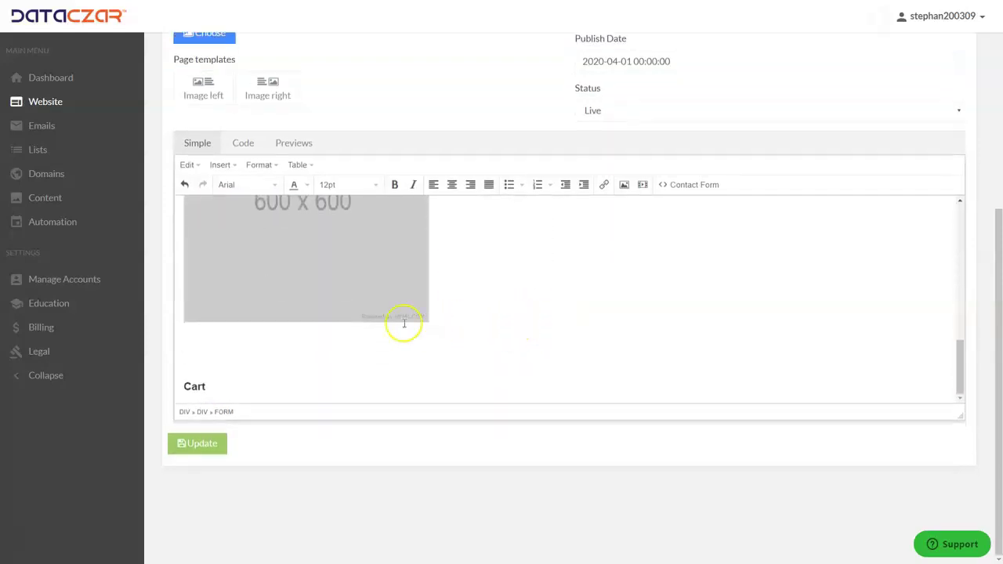
left_click(189, 370)
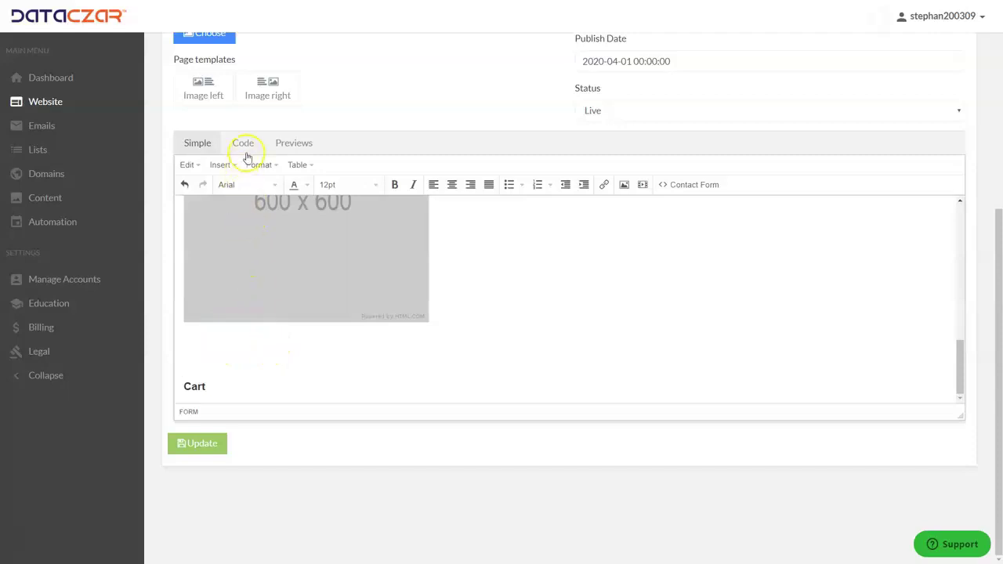
Swap the Shoes block's 600 x 600 placeholder for the blue trail-shoe photo from My Images
scroll(516, 335, "up", 3)
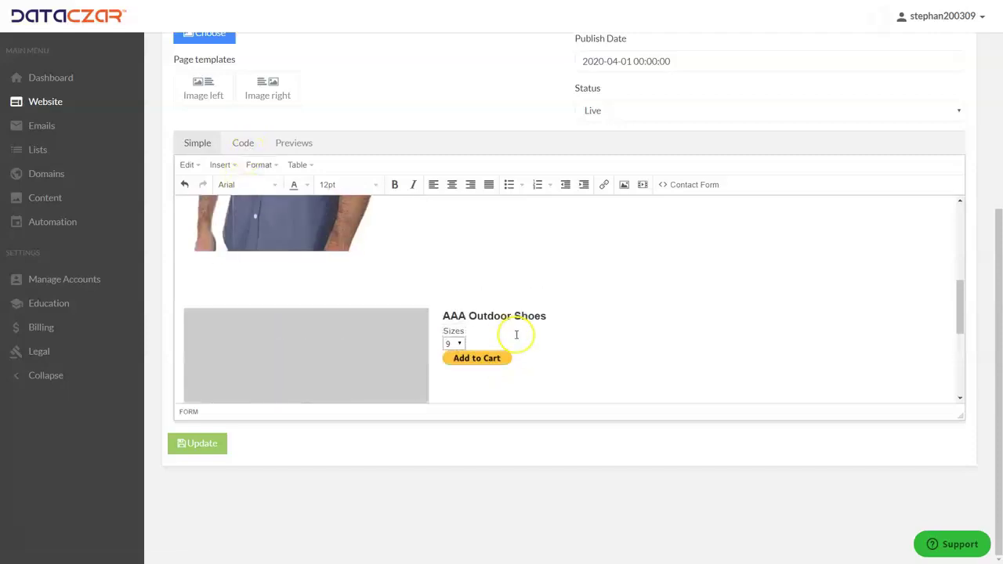
scroll(393, 312, "down", 3)
left_click(341, 308)
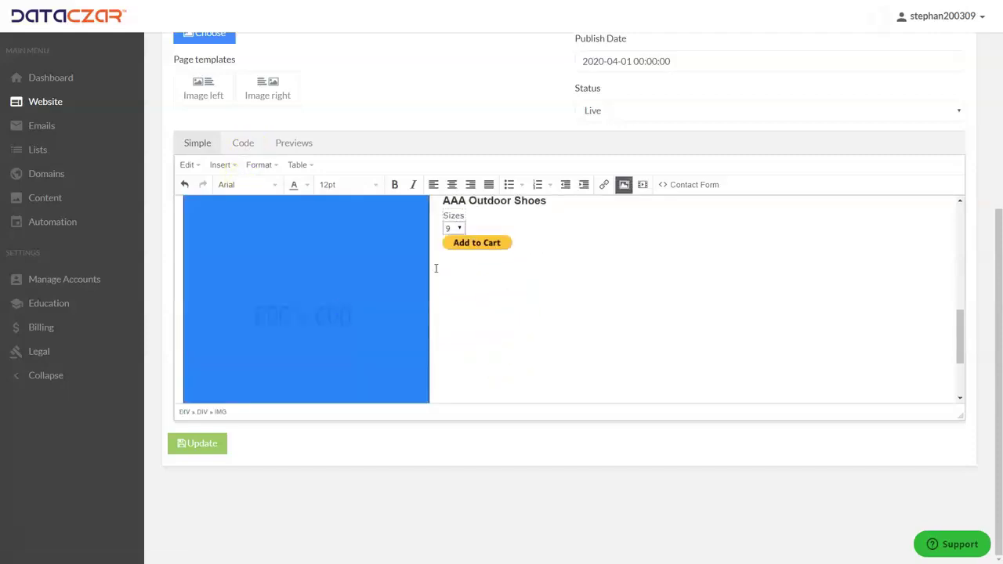
left_click(624, 185)
left_click(627, 256)
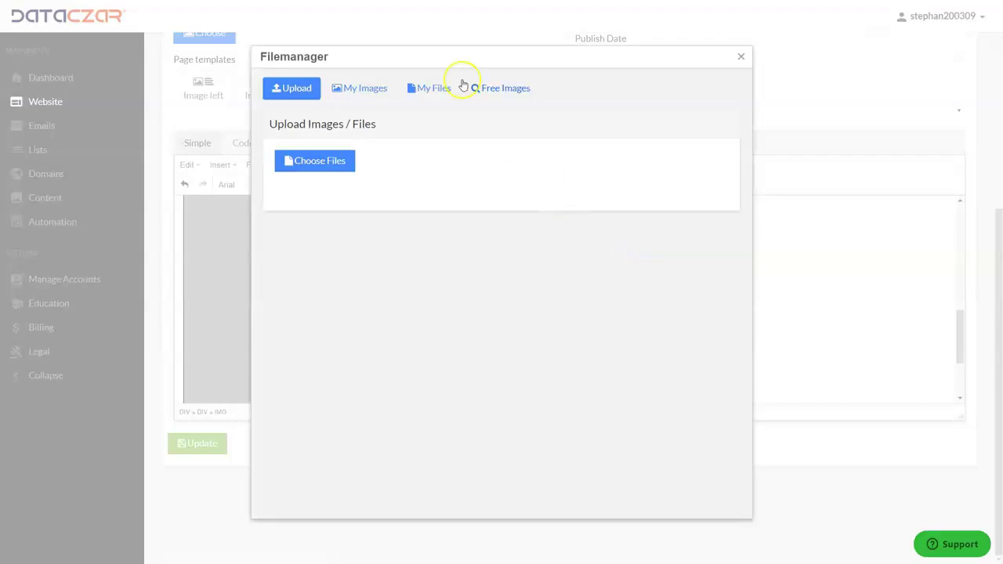
left_click(363, 90)
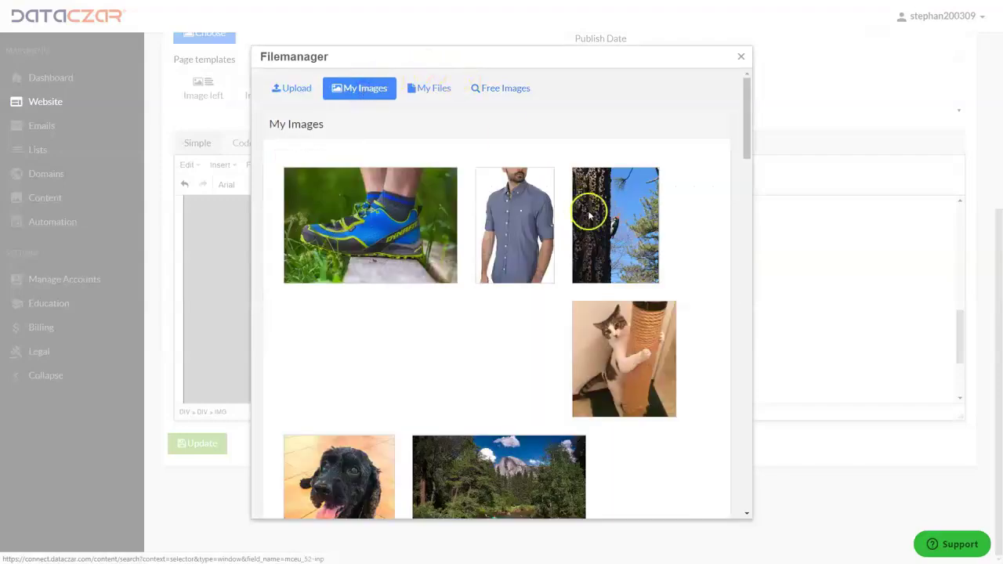
mouse_move(356, 239)
left_click(400, 245)
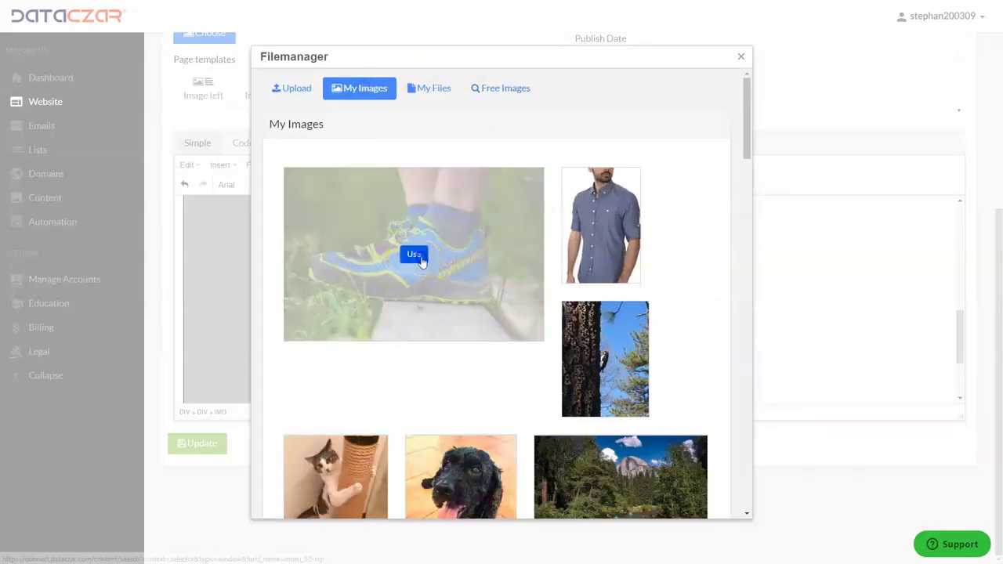
left_click(580, 333)
left_click(515, 287)
scroll(506, 285, "down", 1)
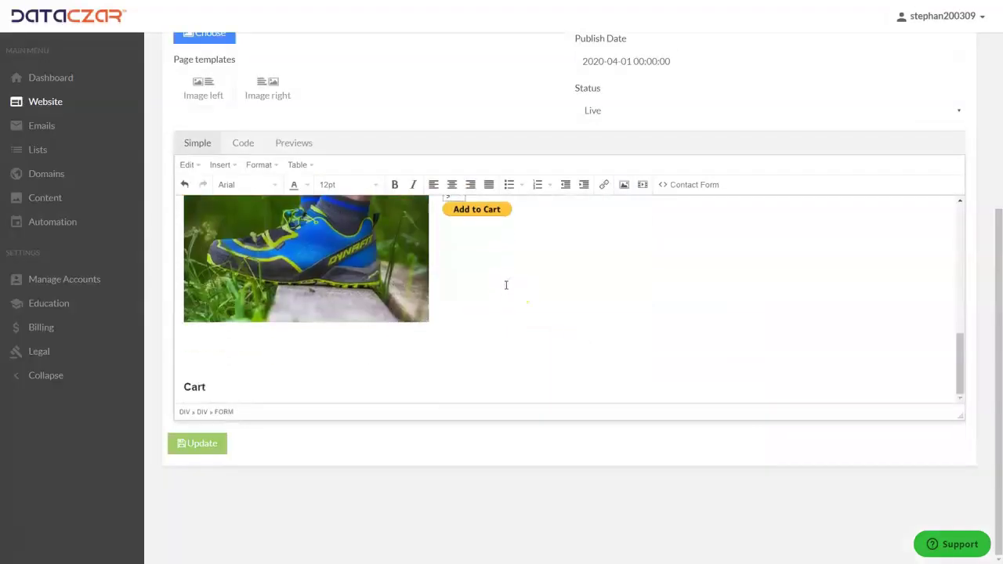
Paste the PayPal View Cart form on a new line below the Cart heading in the HTML and save
left_click(193, 366)
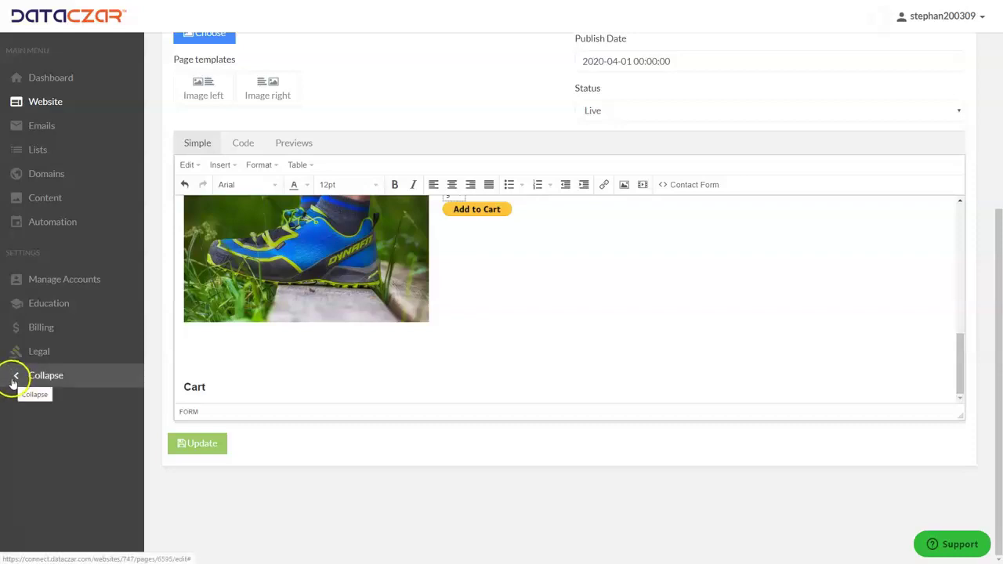
left_click(203, 334)
left_click(240, 144)
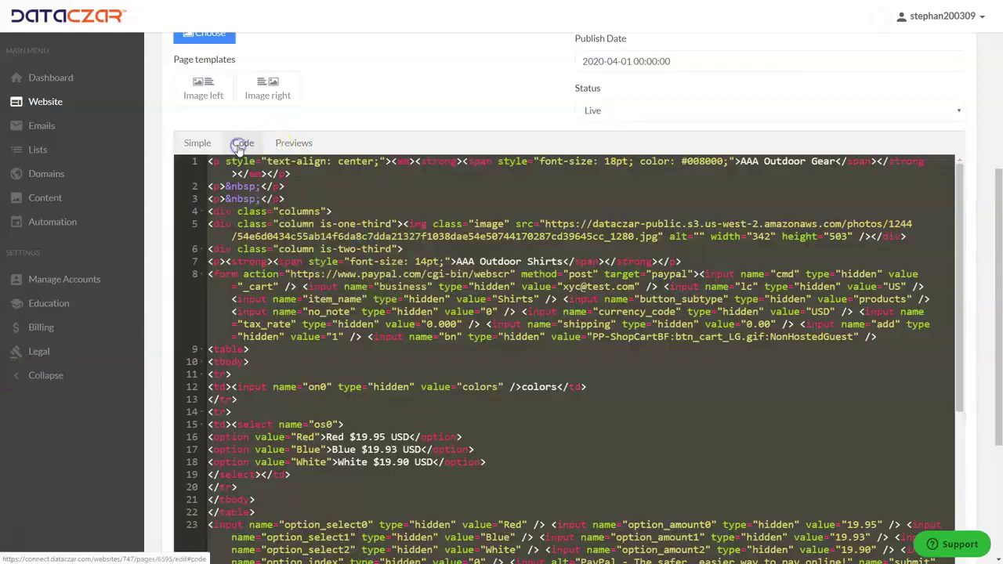
scroll(443, 328, "down", 3)
scroll(437, 328, "down", 10)
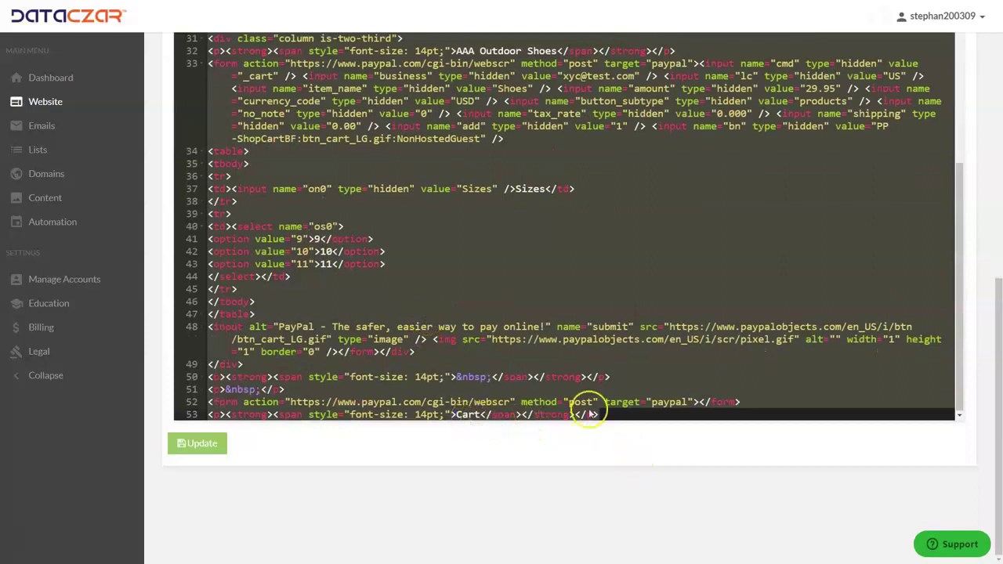
left_click(604, 415)
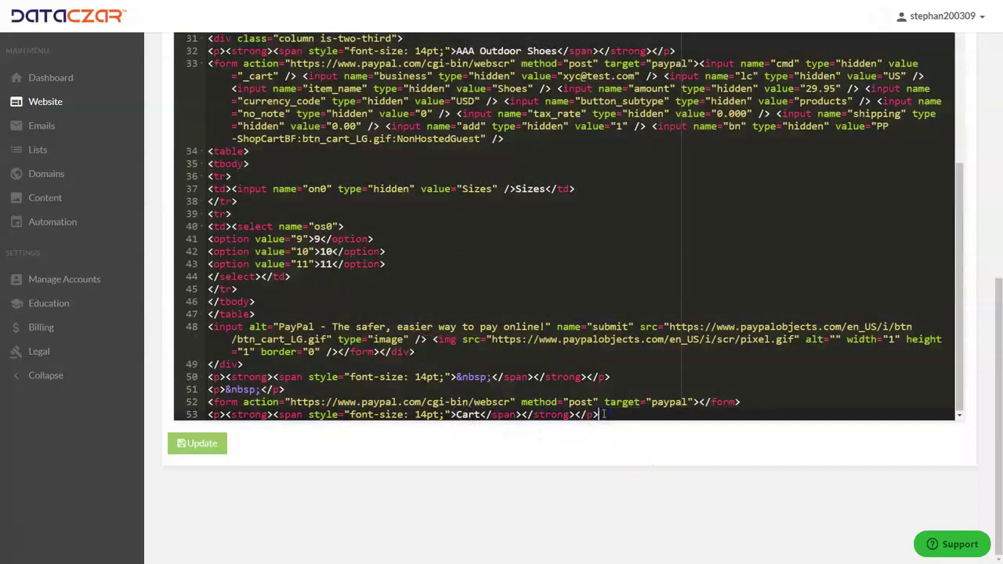
key("Return")
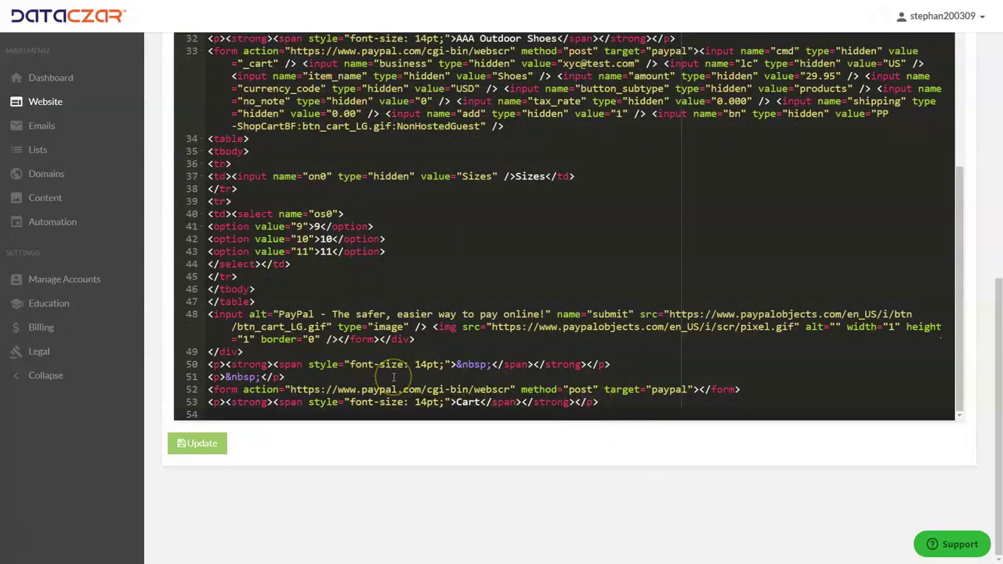
key("ctrl+v")
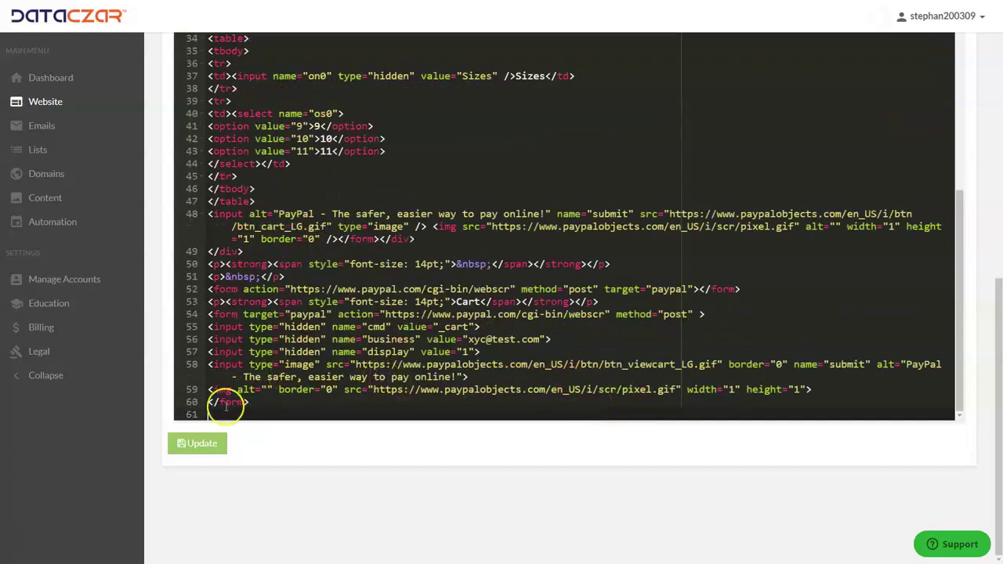
left_click(206, 445)
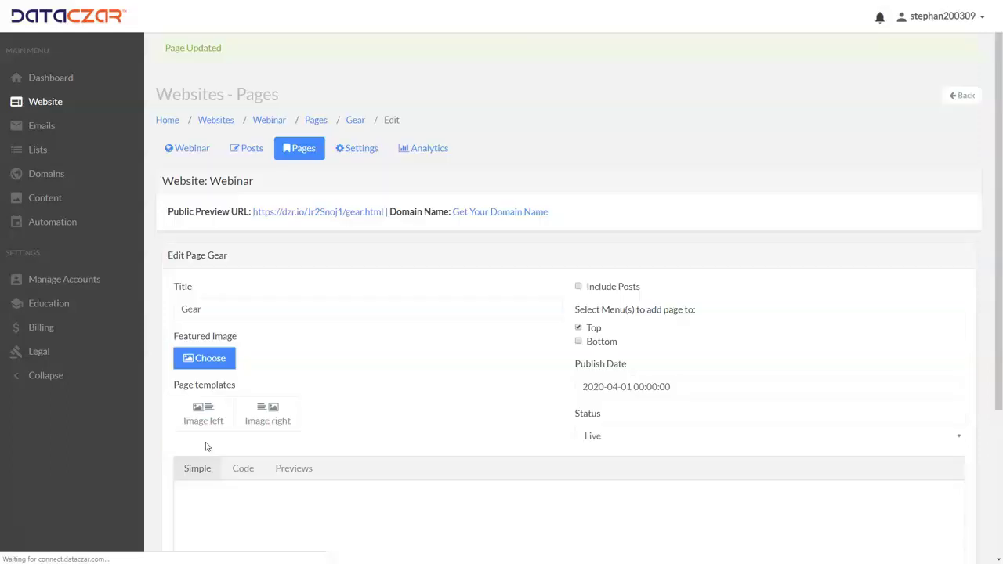
Add a third image-left block and move the Cart heading and View Cart button into it, replacing the lorem text
scroll(340, 341, "down", 3)
scroll(340, 341, "down", 8)
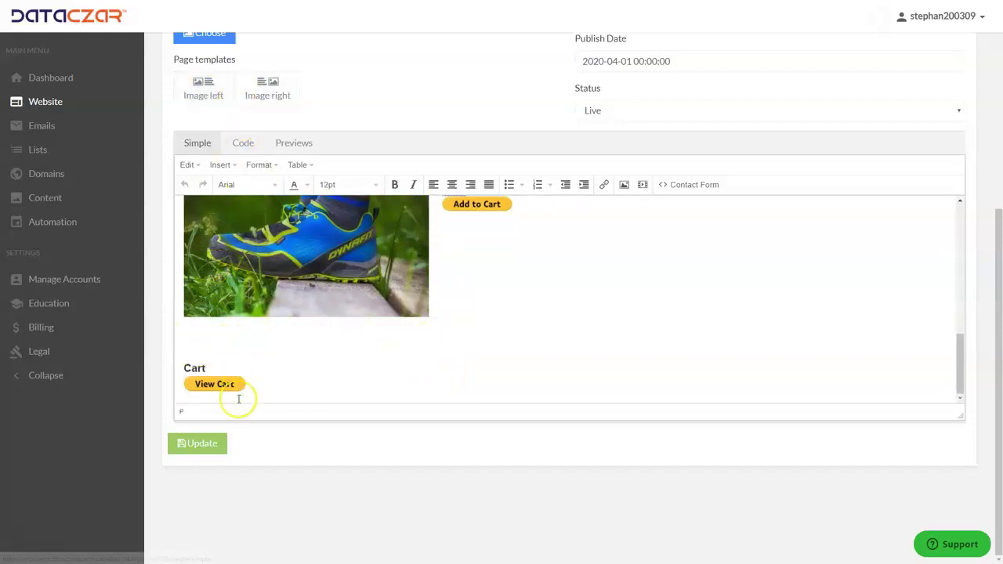
left_click(210, 91)
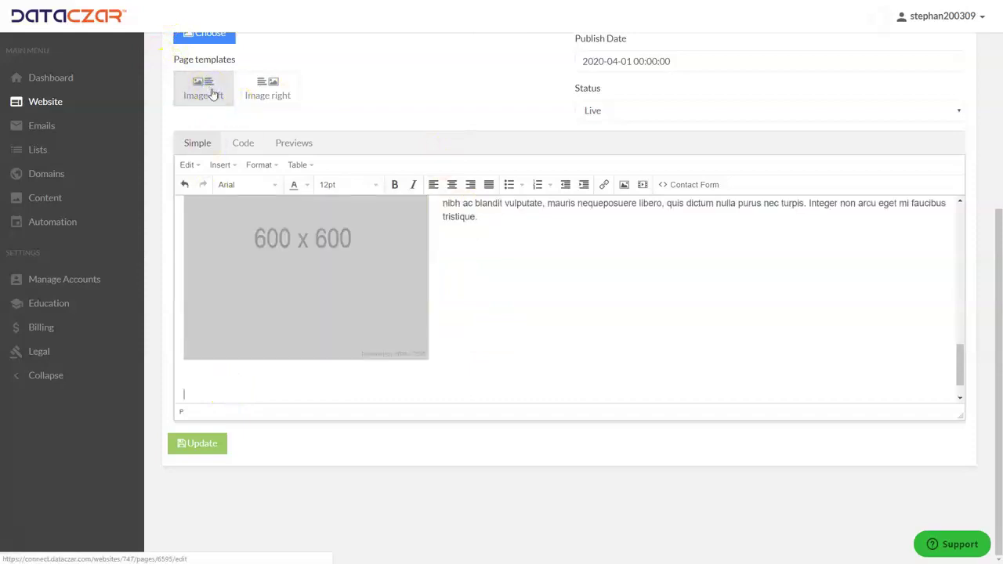
scroll(314, 291, "down", 1)
left_click_drag(182, 359, 265, 393)
key("ctrl+c")
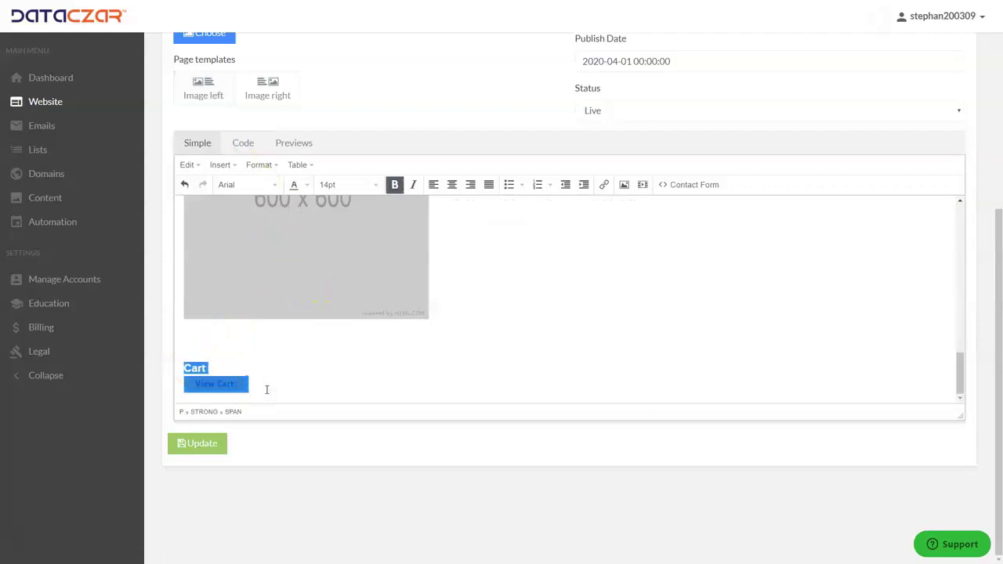
left_click(271, 381)
scroll(462, 312, "up", 3)
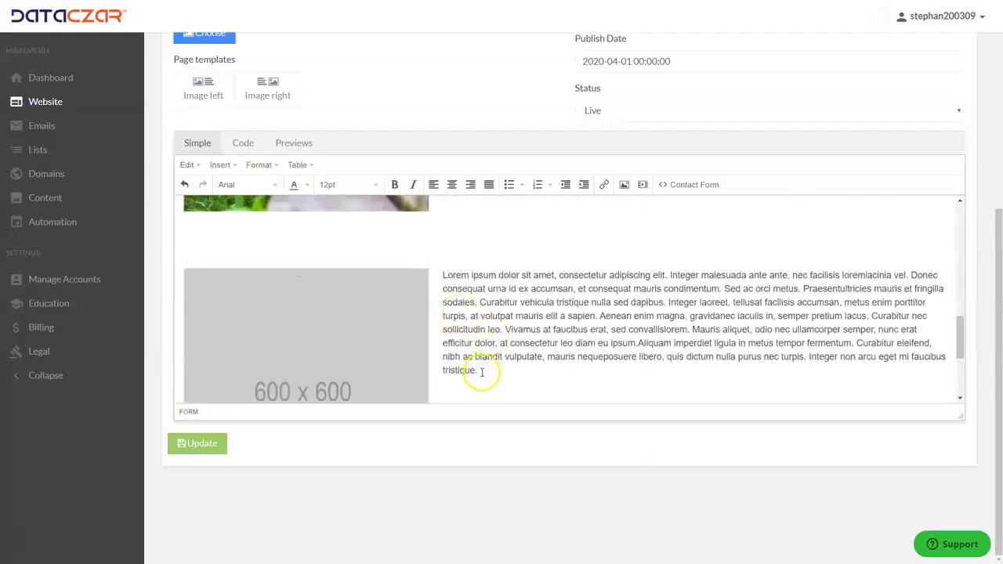
left_click_drag(482, 372, 462, 276)
key("BackSpace")
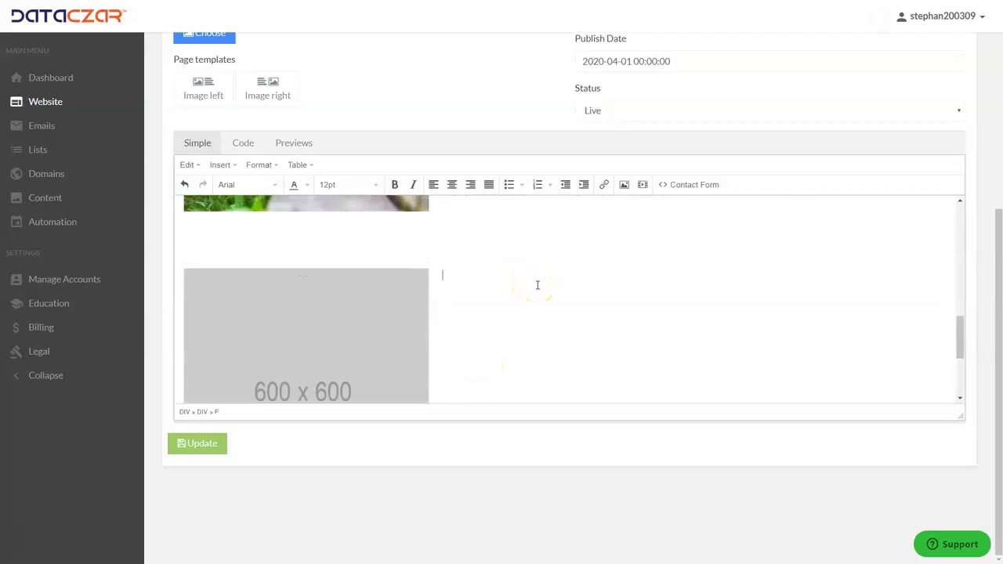
key("ctrl+v")
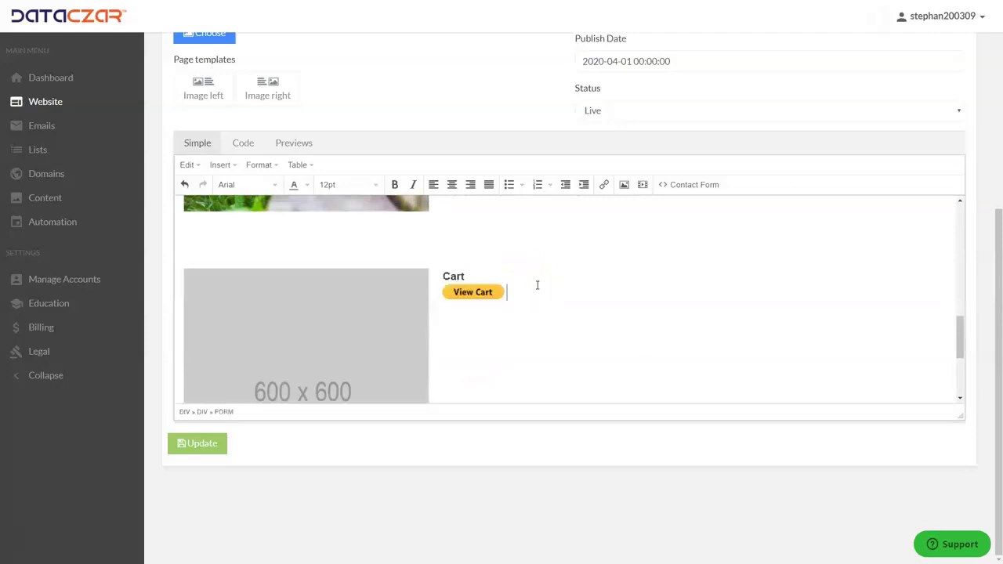
Delete that block's 600 x 600 placeholder image and save the Gear page
left_click(342, 336)
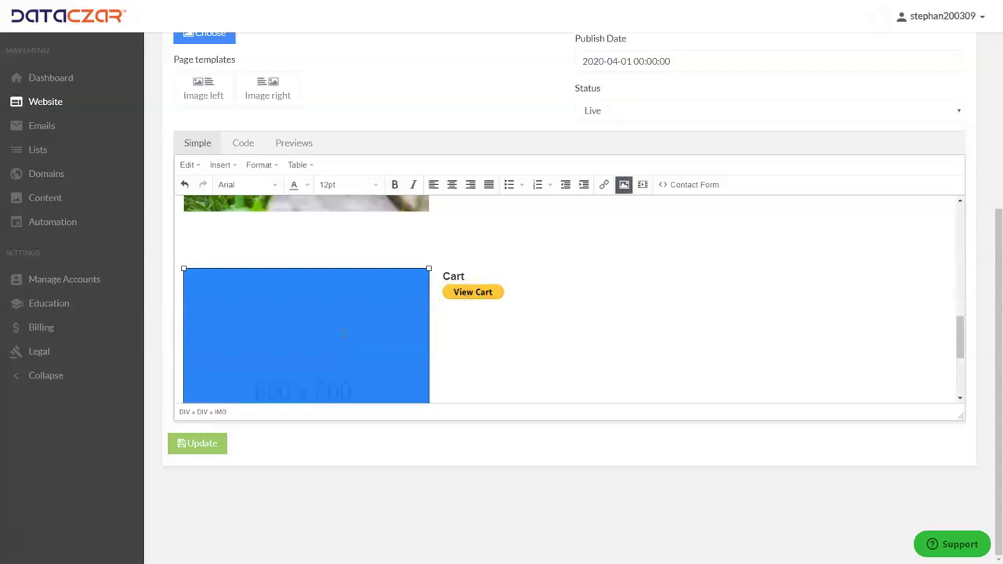
key("Delete")
scroll(479, 287, "up", 5)
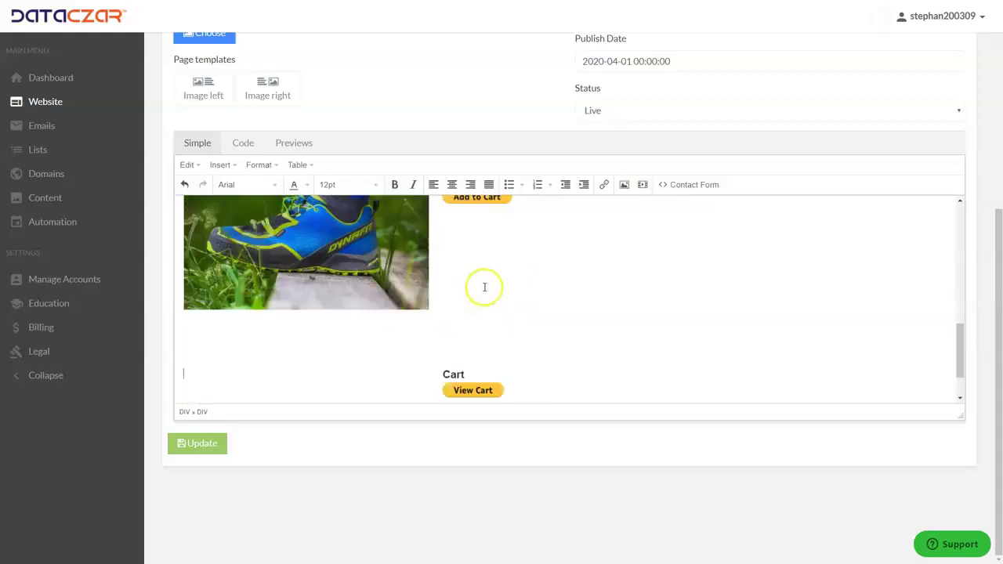
scroll(486, 286, "down", 5)
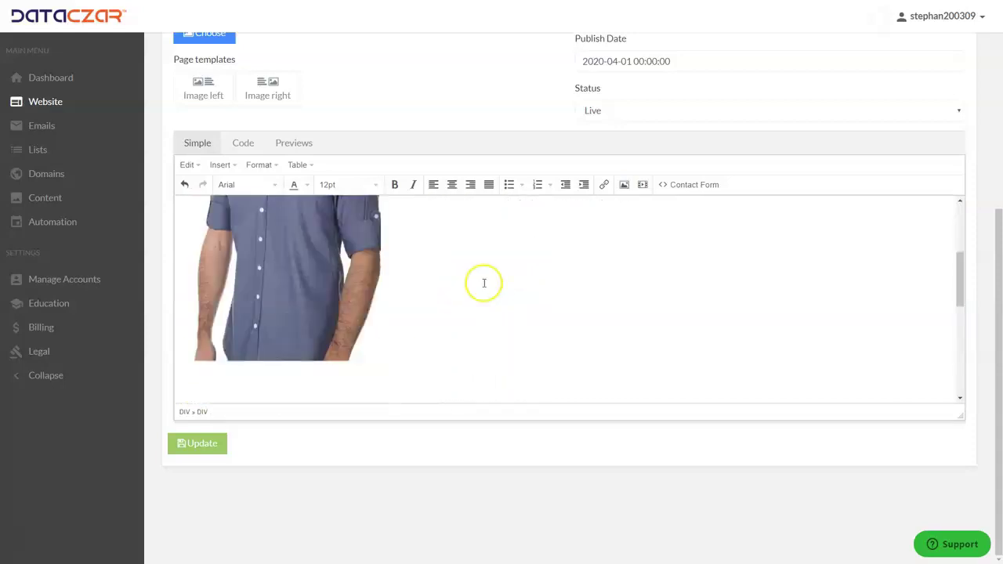
left_click(200, 445)
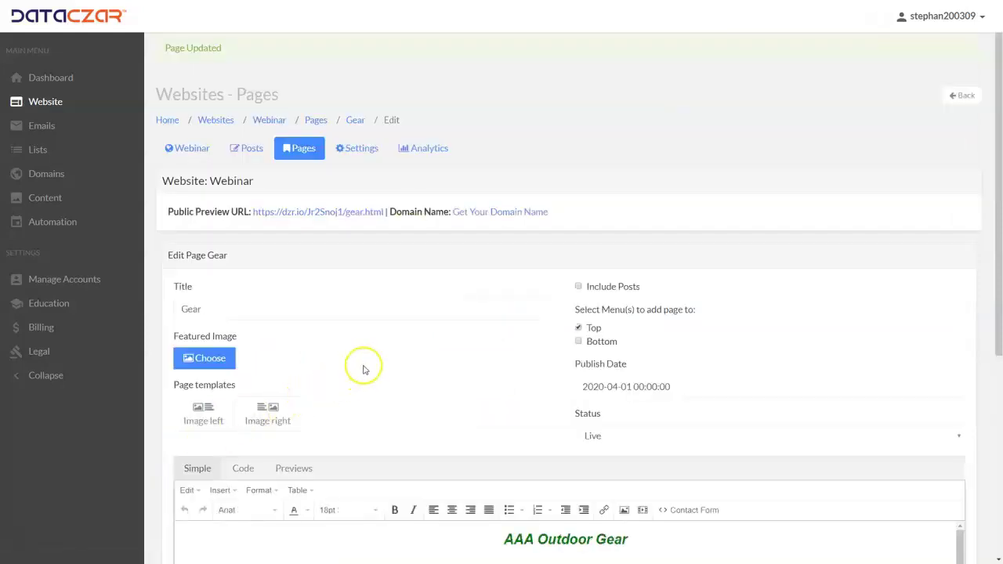
Scroll through the Gear page to check the shirt, shoes and cart sections
scroll(363, 369, "down", 5)
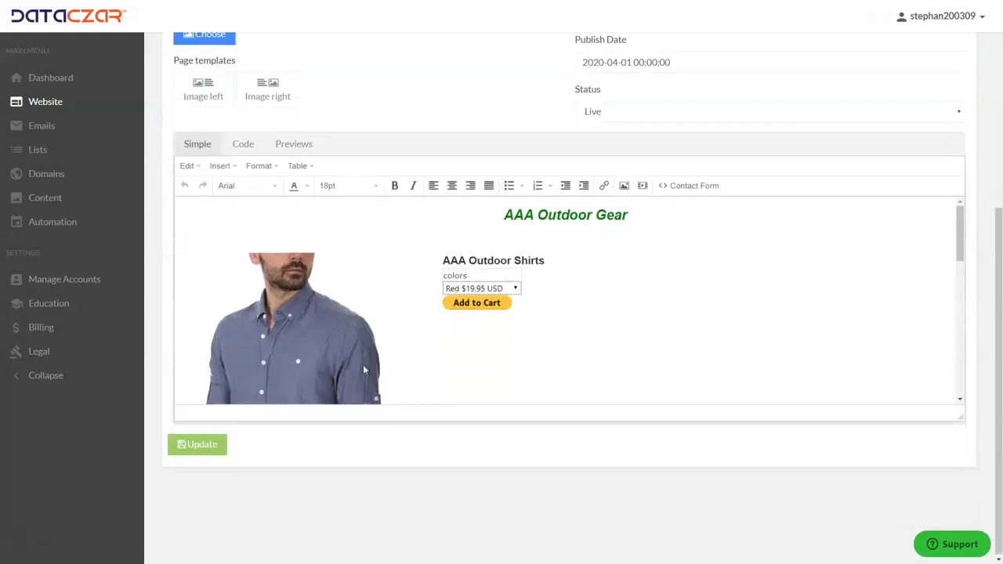
scroll(363, 369, "up", 3)
scroll(431, 428, "down", 5)
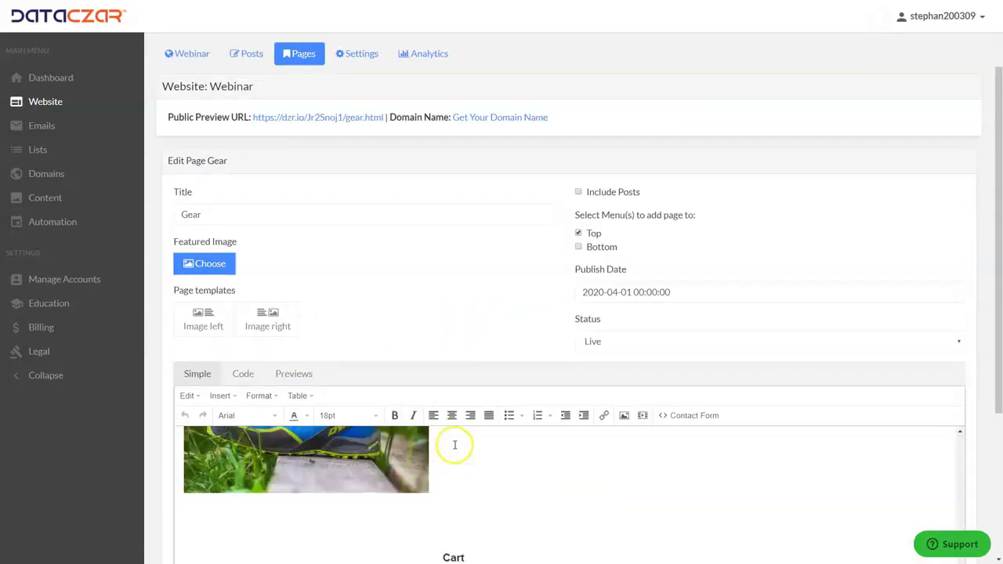
scroll(452, 462, "down", 2)
scroll(486, 377, "up", 4)
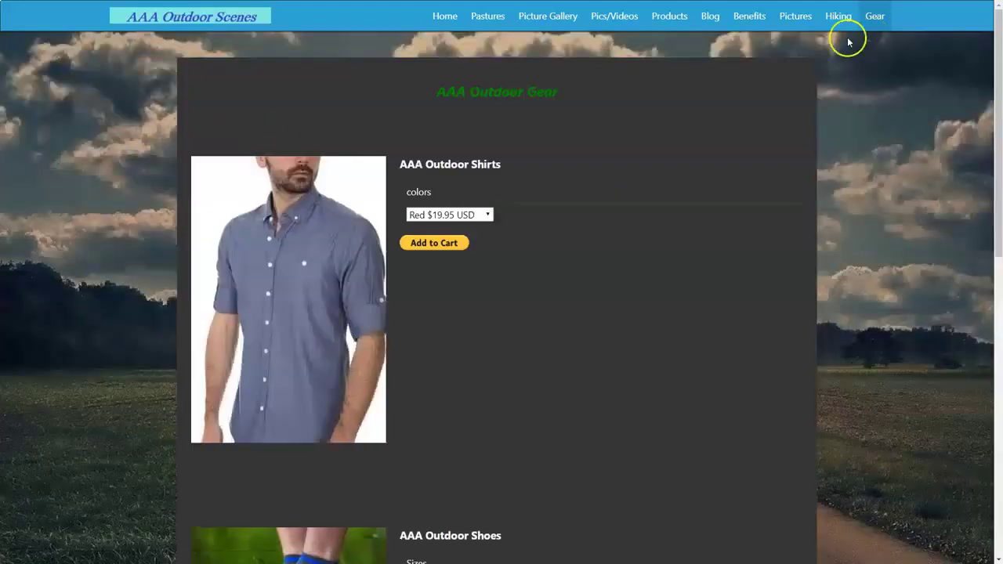
Add the red shirt to the PayPal cart from the live Gear page
scroll(557, 192, "down", 2)
scroll(537, 194, "up", 2)
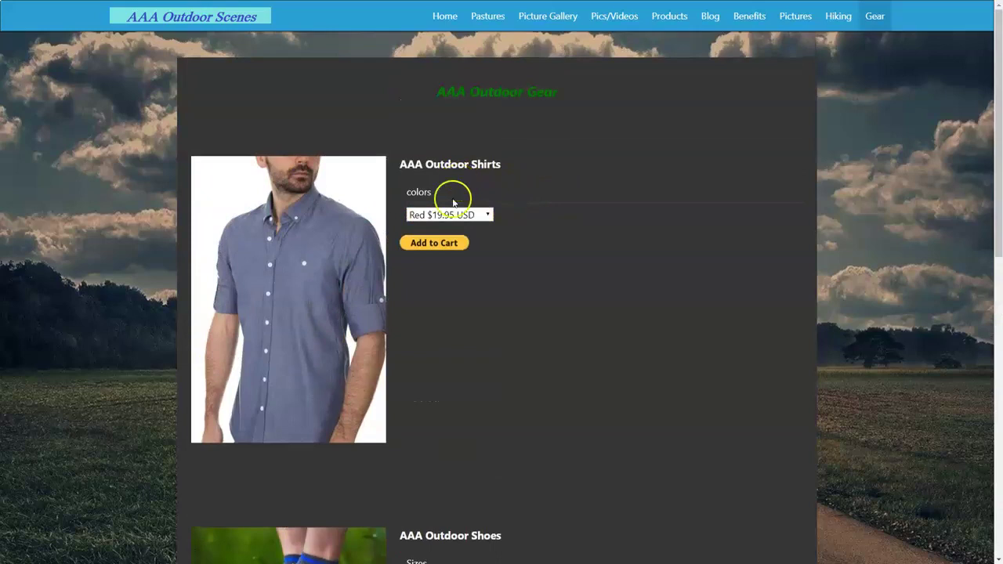
scroll(432, 259, "down", 3)
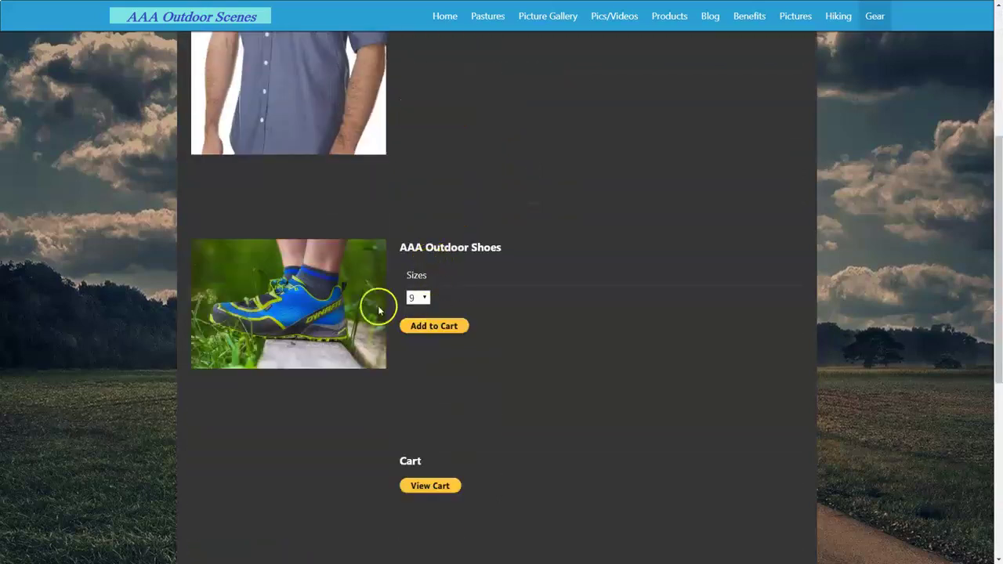
scroll(381, 314, "down", 2)
scroll(533, 267, "up", 1)
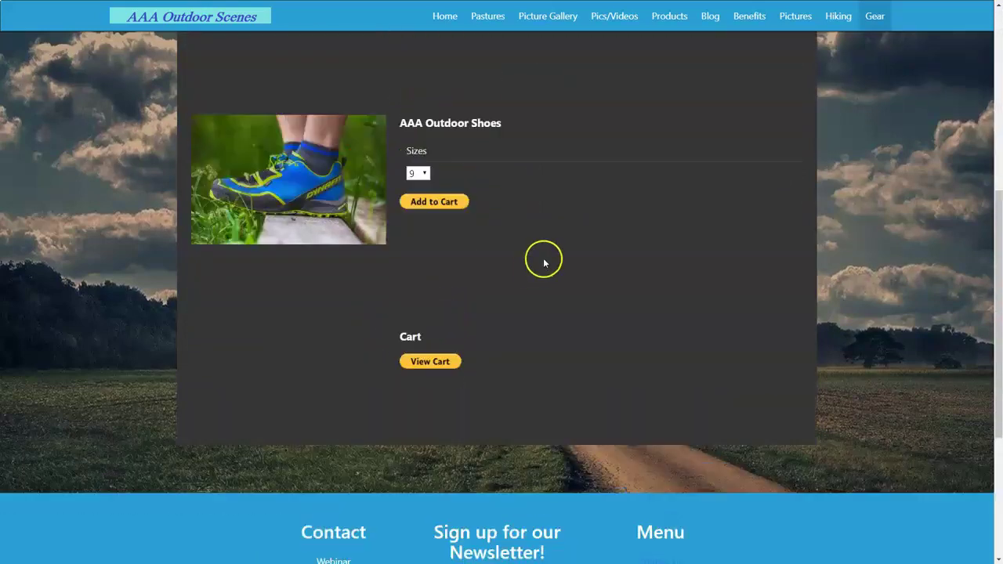
scroll(541, 261, "up", 5)
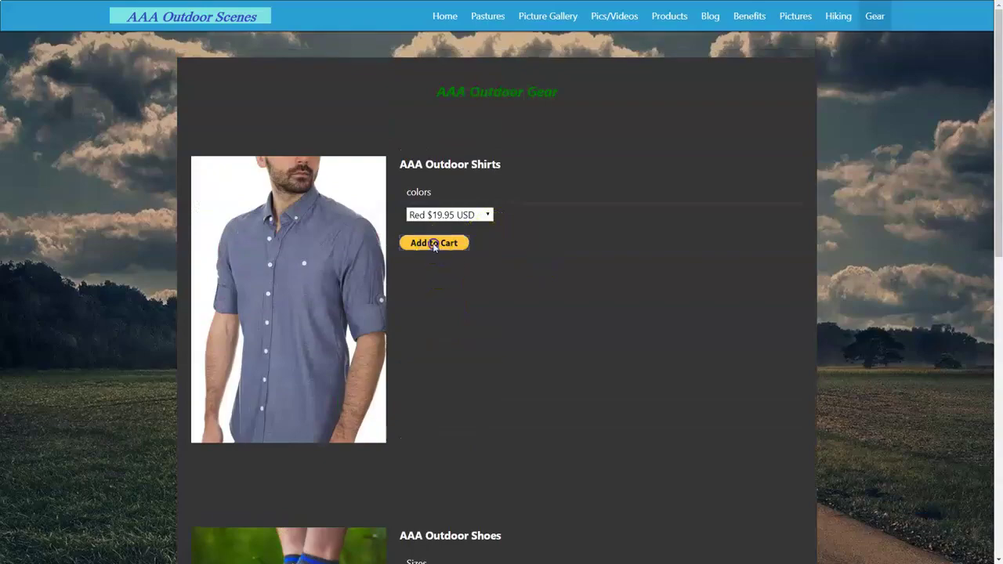
left_click(434, 244)
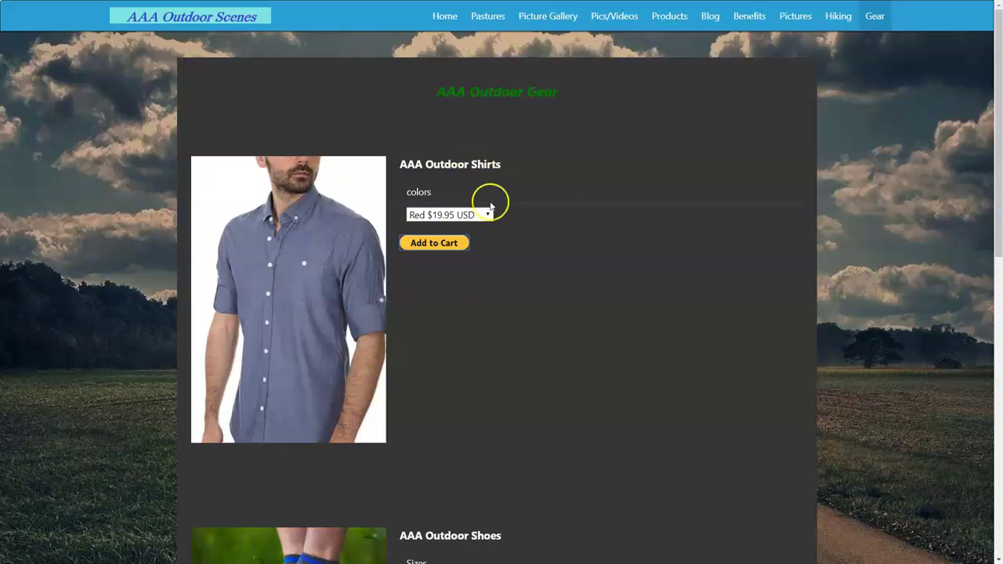
Add size-11 shoes to the cart, bringing the total to $49.90, and view the item details
scroll(492, 204, "down", 1)
scroll(488, 239, "down", 2)
left_click(420, 356)
left_click(417, 396)
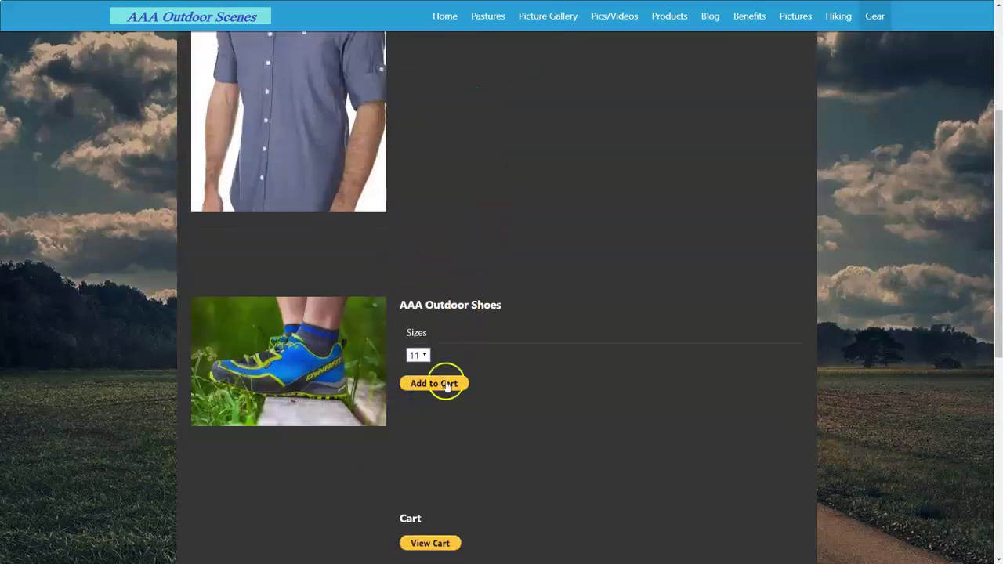
left_click(446, 384)
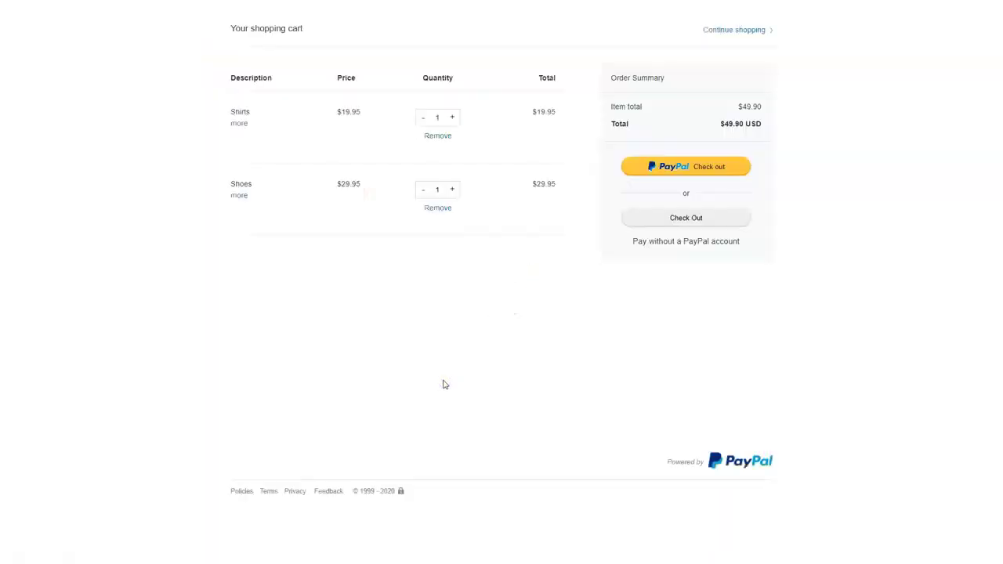
left_click(237, 196)
left_click(425, 319)
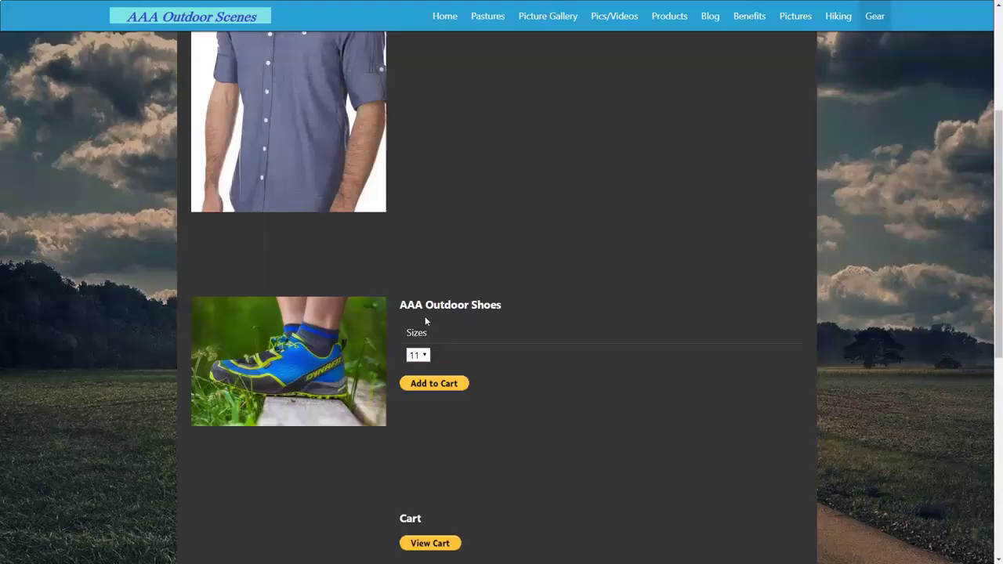
Use the View Cart button to open the PayPal cart showing shirts and shoes at $49.90
left_click(563, 250)
scroll(561, 247, "up", 3)
scroll(560, 248, "down", 5)
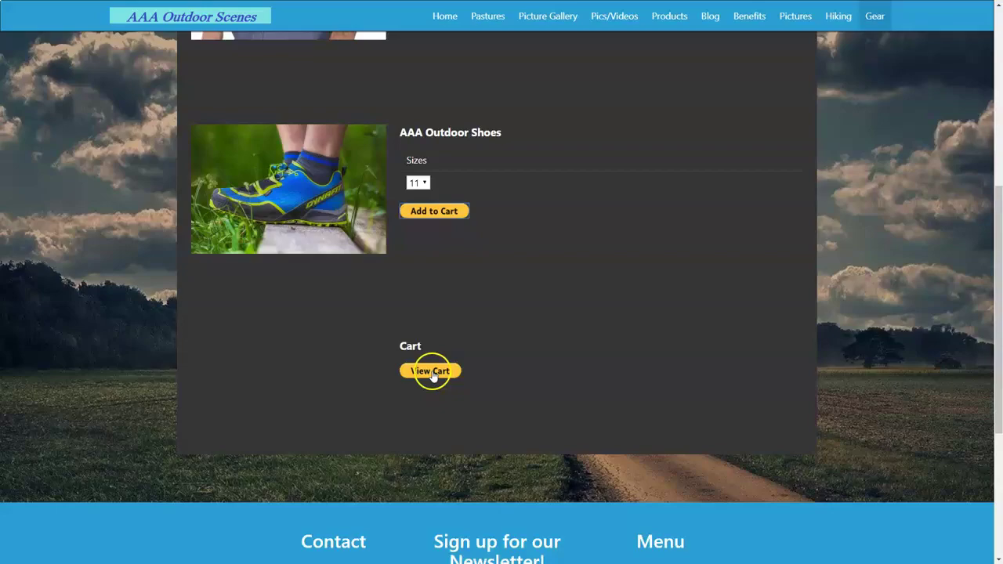
left_click(431, 373)
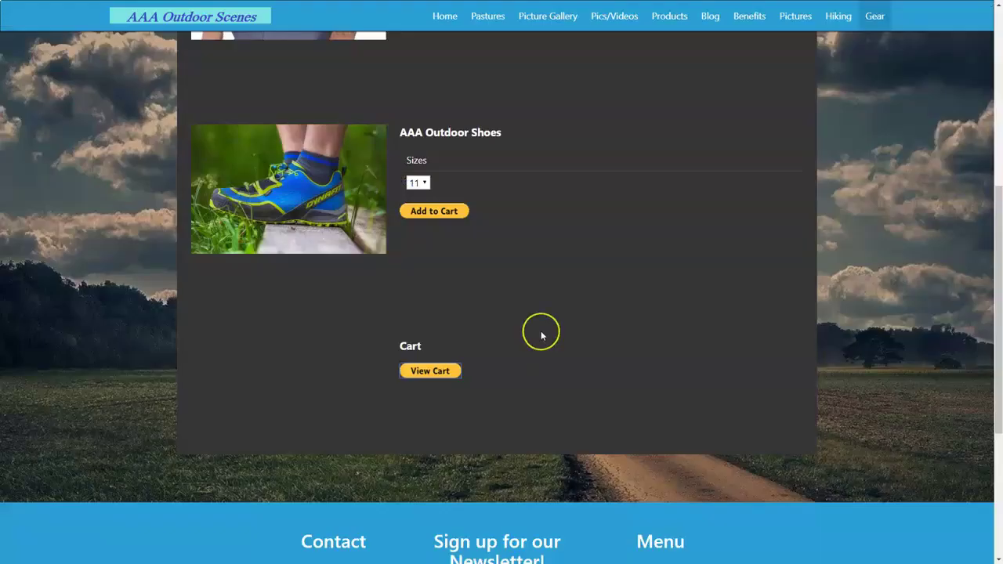
scroll(541, 336, "up", 3)
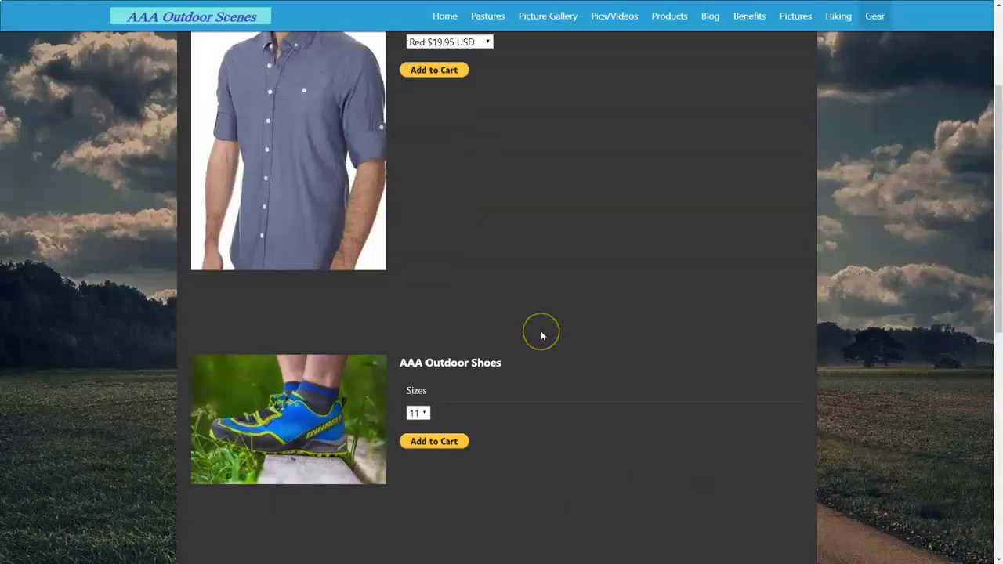
scroll(541, 335, "up", 2)
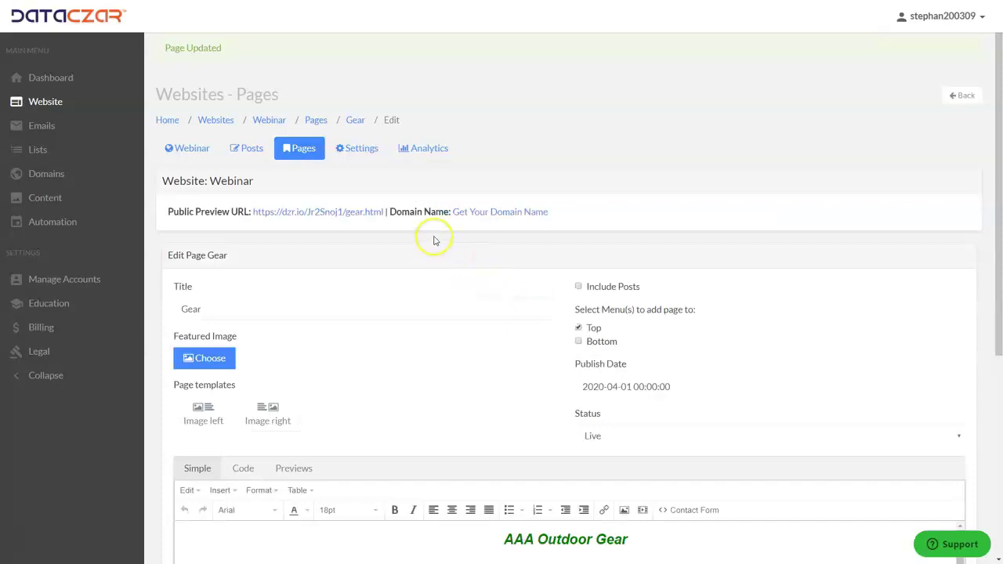
Return to the Webinar dashboard with its unique-visitors chart and top pages list
left_click(57, 82)
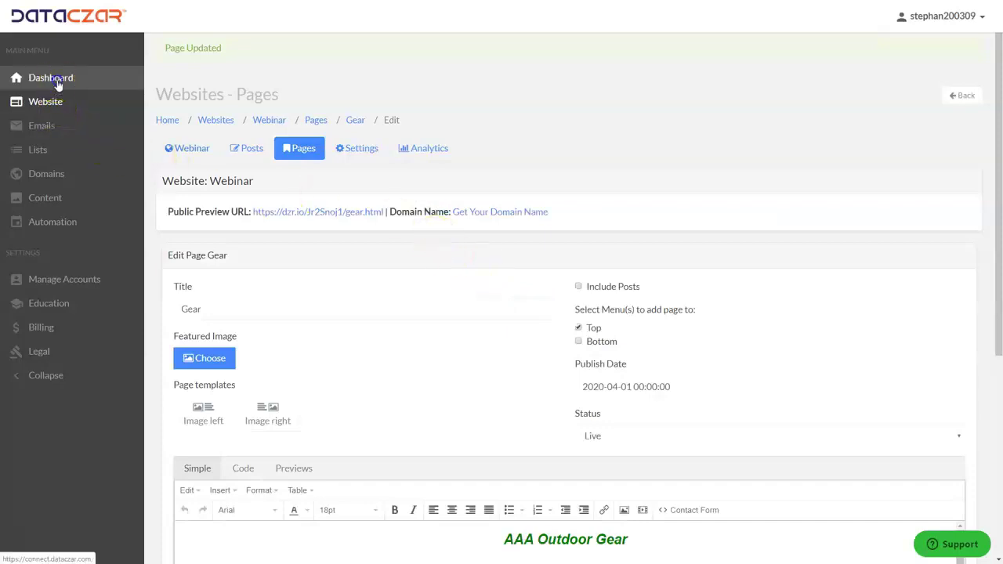